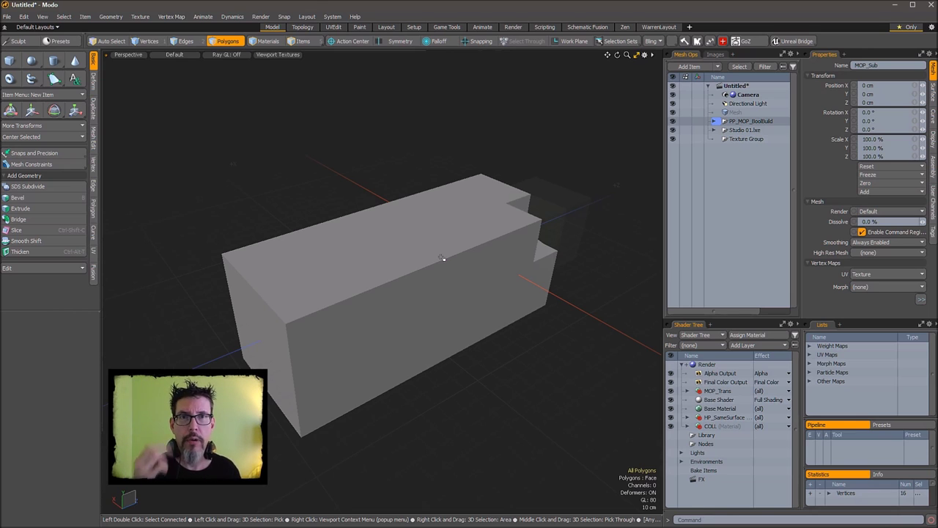
# Step: Clone the subtraction cutter four times along the block's length with the Clone tool
pyautogui.moveTo(549, 195)
pyautogui.mouseDown()
pyautogui.moveTo(594, 227)
pyautogui.moveTo(456, 244)
pyautogui.moveTo(573, 228)
pyautogui.moveTo(559, 241)
pyautogui.mouseUp()
pyautogui.hotkey('ctrl', 'space')
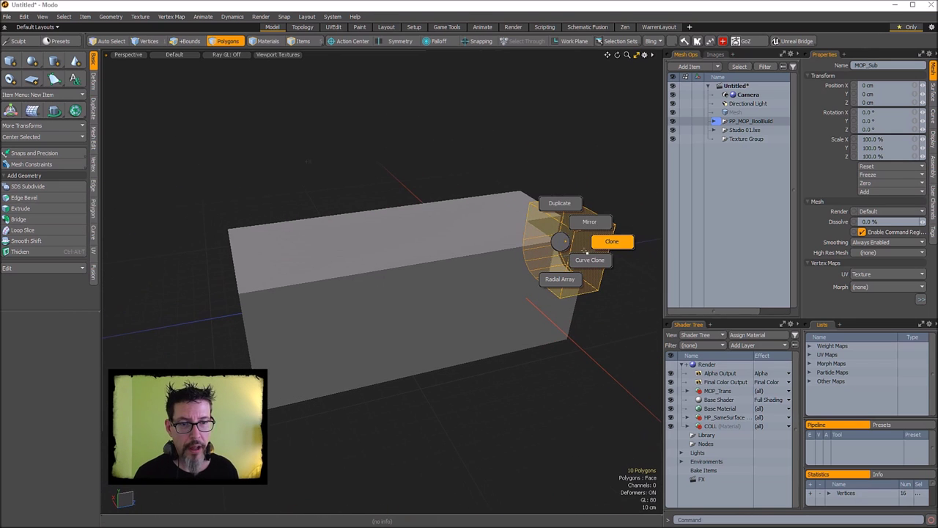
pyautogui.click(600, 247)
pyautogui.moveTo(576, 247)
pyautogui.mouseDown()
pyautogui.moveTo(252, 298)
pyautogui.moveTo(260, 297)
pyautogui.mouseUp()
pyautogui.press('space')
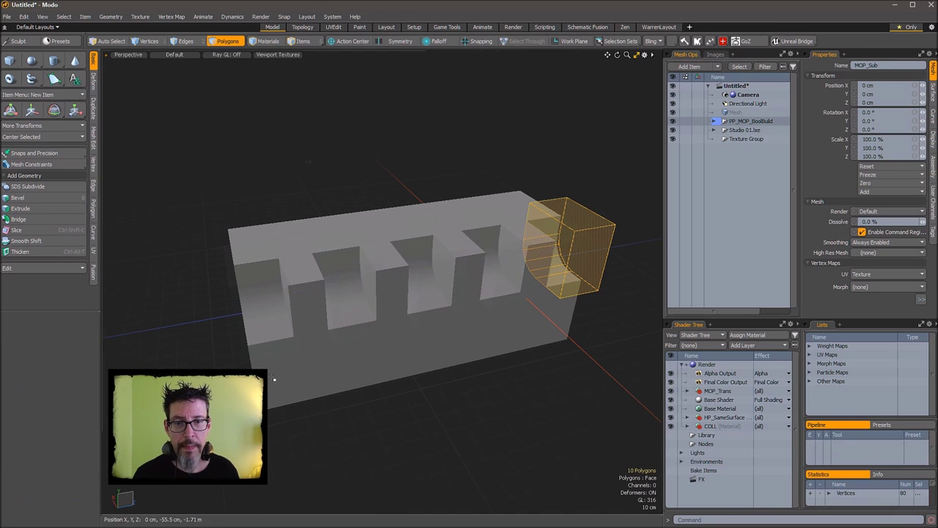
# Step: Copy all polygons of the boolean base block into the empty Mesh layer and isolate them
pyautogui.click(384, 402)
pyautogui.moveTo(385, 403)
pyautogui.keyDown('alt'); pyautogui.mouseDown()
pyautogui.moveTo(503, 330)
pyautogui.moveTo(505, 377)
pyautogui.moveTo(505, 344)
pyautogui.mouseUp(); pyautogui.keyUp('alt')
pyautogui.press('3')
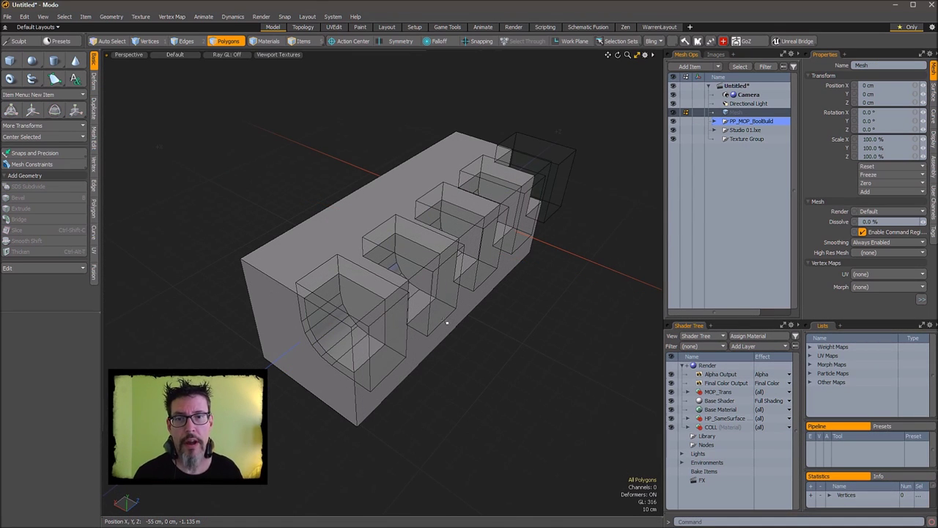
pyautogui.keyDown('alt'); pyautogui.moveTo(421, 187); pyautogui.dragTo(416, 167); pyautogui.keyUp('alt')
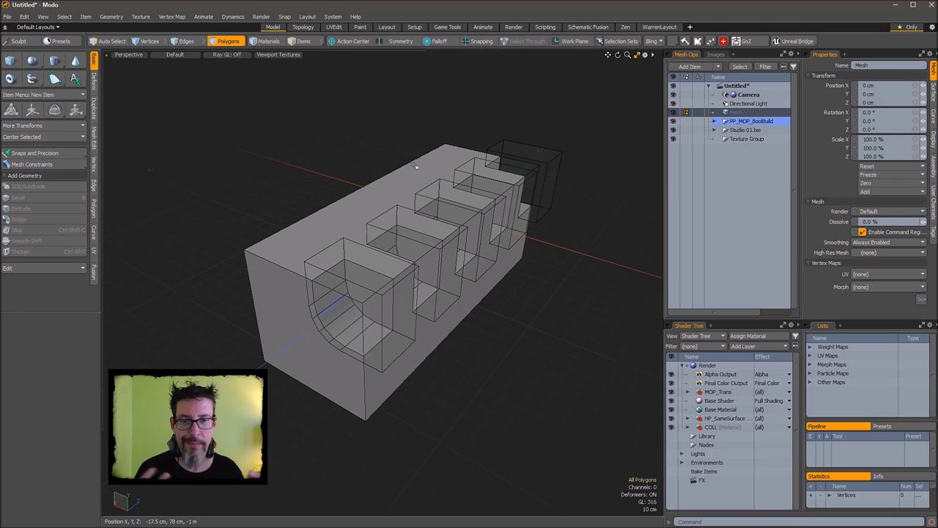
pyautogui.keyDown('alt'); pyautogui.moveTo(393, 194); pyautogui.dragTo(383, 190); pyautogui.keyUp('alt')
pyautogui.click(379, 206)
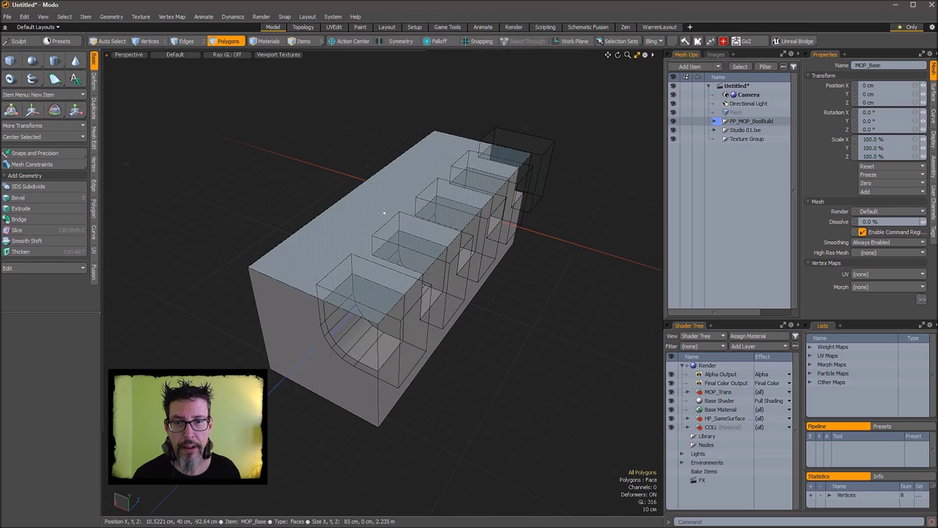
pyautogui.doubleClick(379, 206)
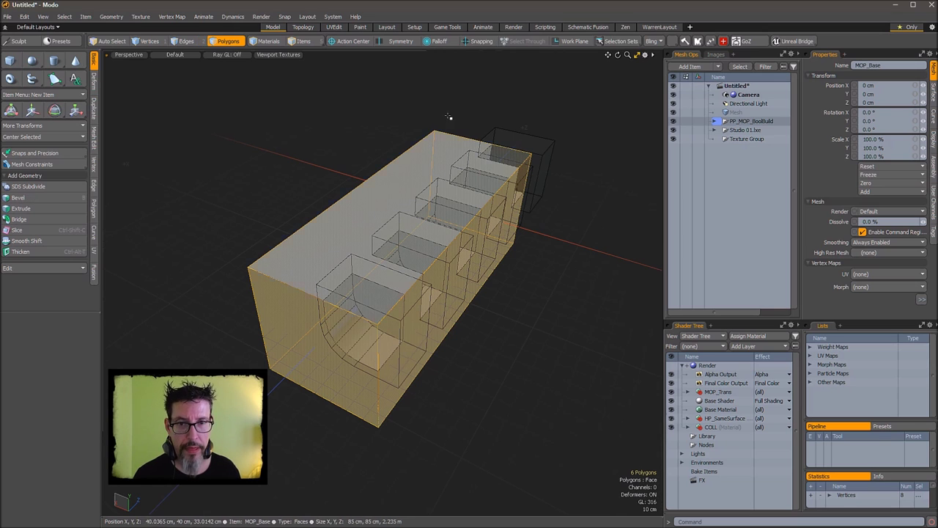
pyautogui.click(739, 113)
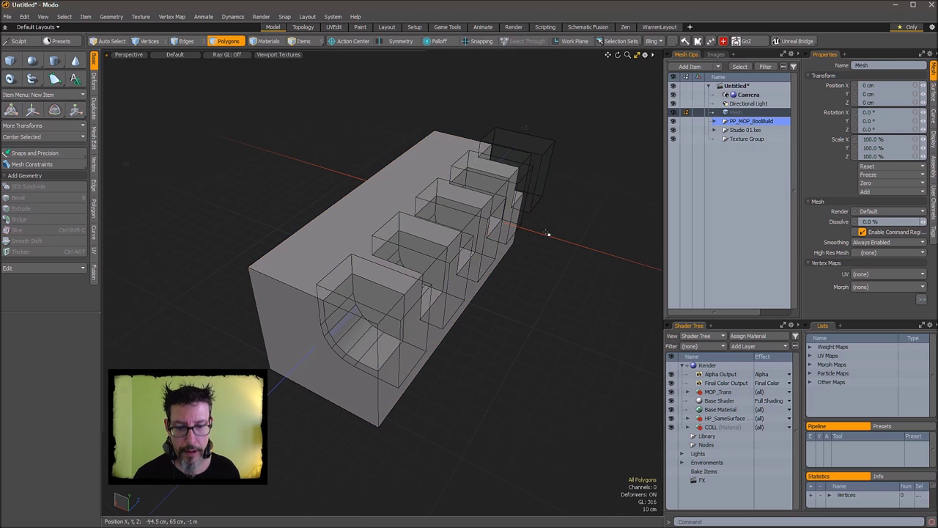
pyautogui.hotkey('ctrl', 'v')
pyautogui.hotkey('shift', 'h')
# Step: Bevel the block's long upper edge with a 49.8 cm inset, Round Level 2 and round edge shape
pyautogui.keyDown('alt'); pyautogui.moveTo(548, 293); pyautogui.dragTo(563, 258); pyautogui.keyUp('alt')
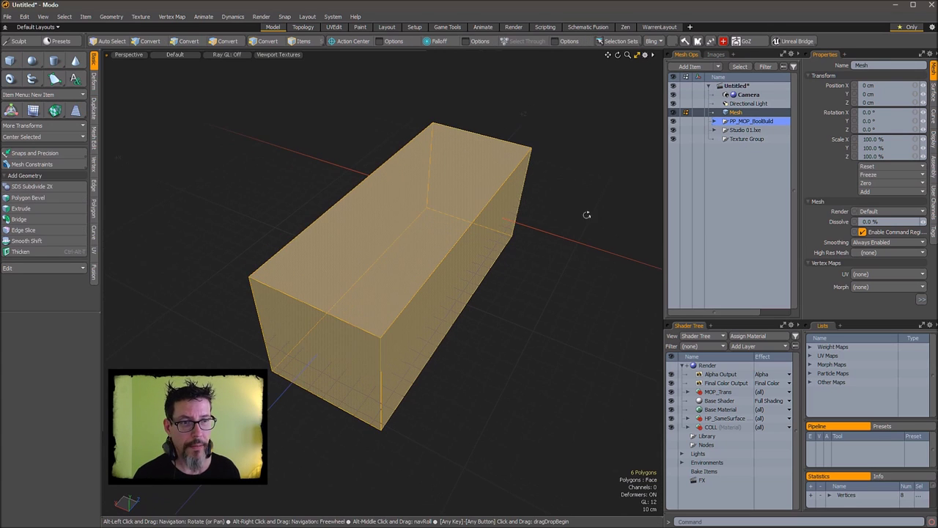
pyautogui.keyDown('alt'); pyautogui.moveTo(587, 214); pyautogui.dragTo(589, 187); pyautogui.keyUp('alt')
pyautogui.press('2')
pyautogui.click(480, 208)
pyautogui.press('b')
pyautogui.moveTo(490, 213); pyautogui.dragTo(779, 164)
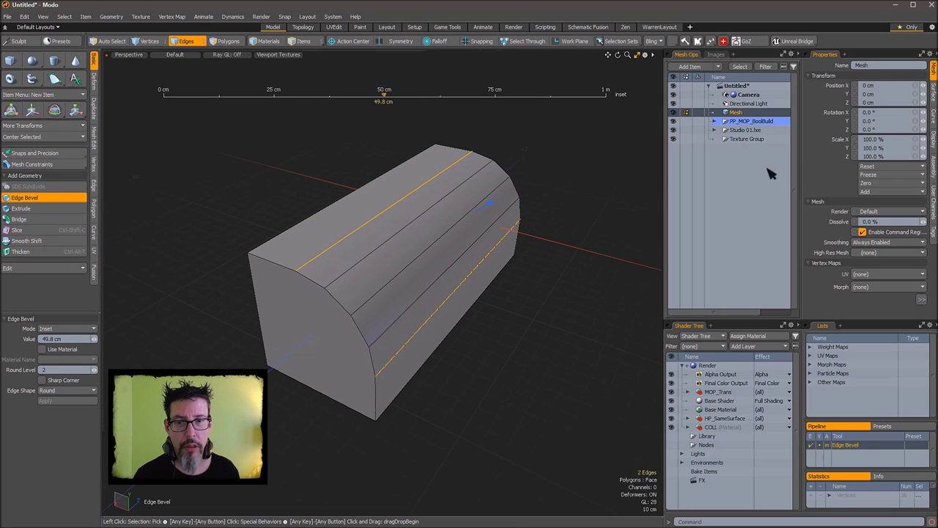
pyautogui.press('space')
# Step: Replace the original block in the MOP_Base layer with the bevelled block cut from the Mesh layer
pyautogui.press('3')
pyautogui.doubleClick(447, 227)
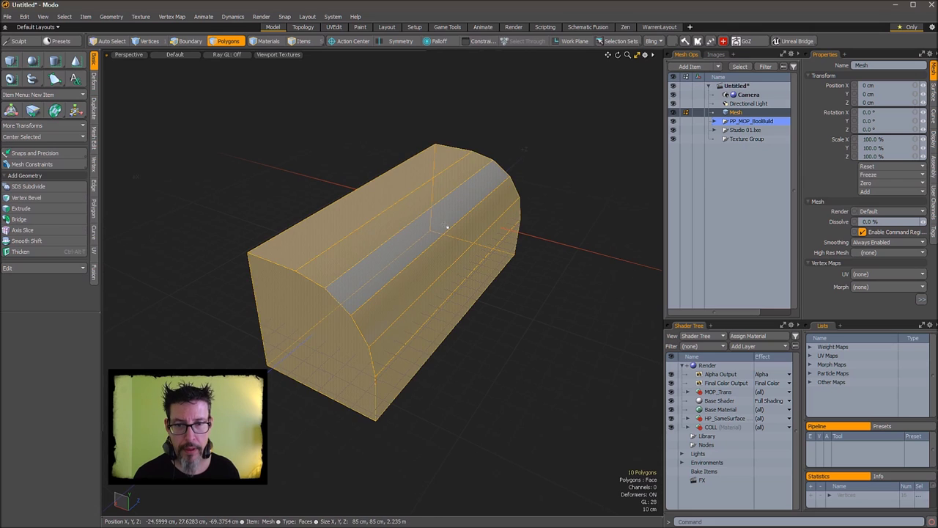
pyautogui.press('Delete')
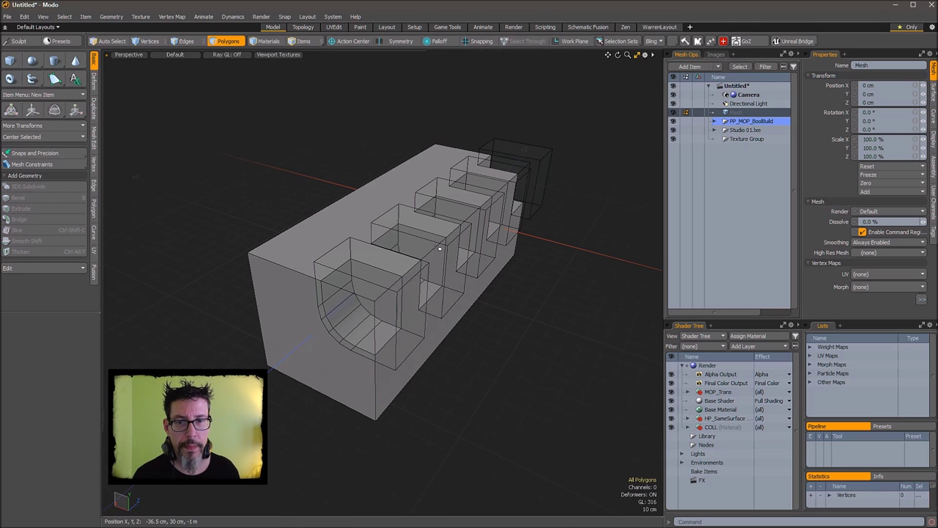
pyautogui.doubleClick(370, 211)
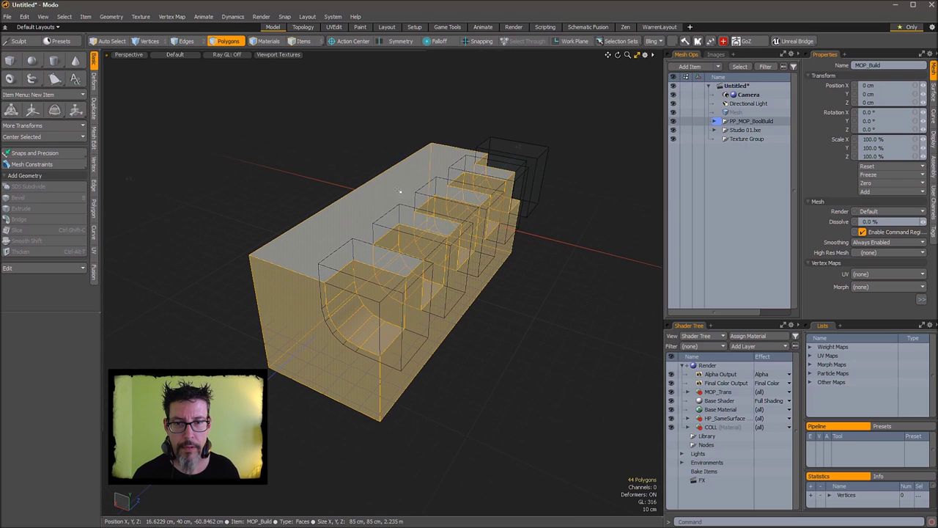
pyautogui.doubleClick(390, 192)
pyautogui.press('Delete')
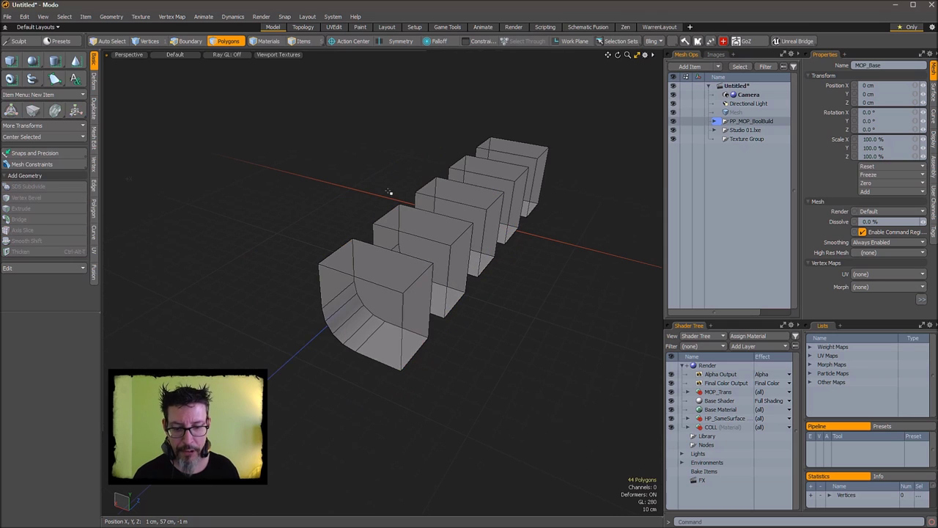
pyautogui.hotkey('ctrl', 'v')
pyautogui.click(584, 256)
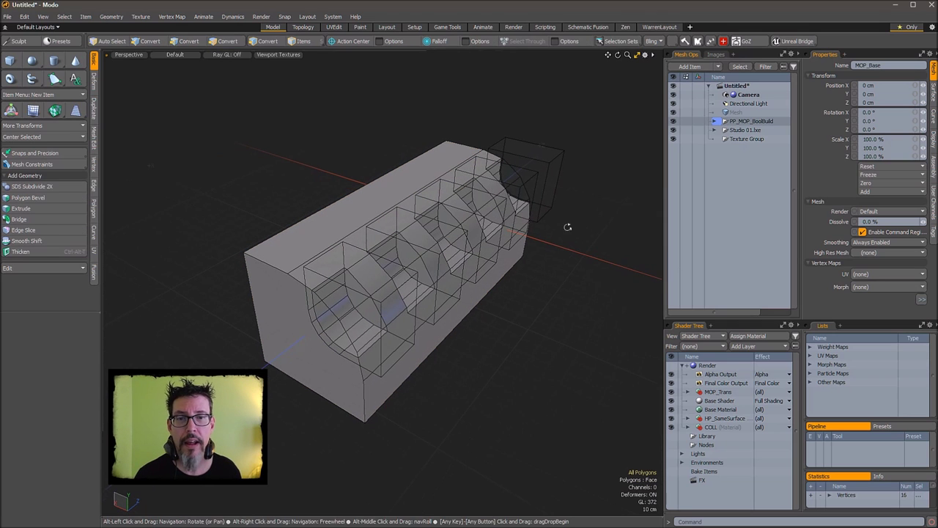
pyautogui.moveTo(551, 255)
pyautogui.keyDown('alt'); pyautogui.mouseDown()
pyautogui.moveTo(506, 258)
pyautogui.moveTo(558, 262)
pyautogui.moveTo(549, 266)
pyautogui.mouseUp(); pyautogui.keyUp('alt')
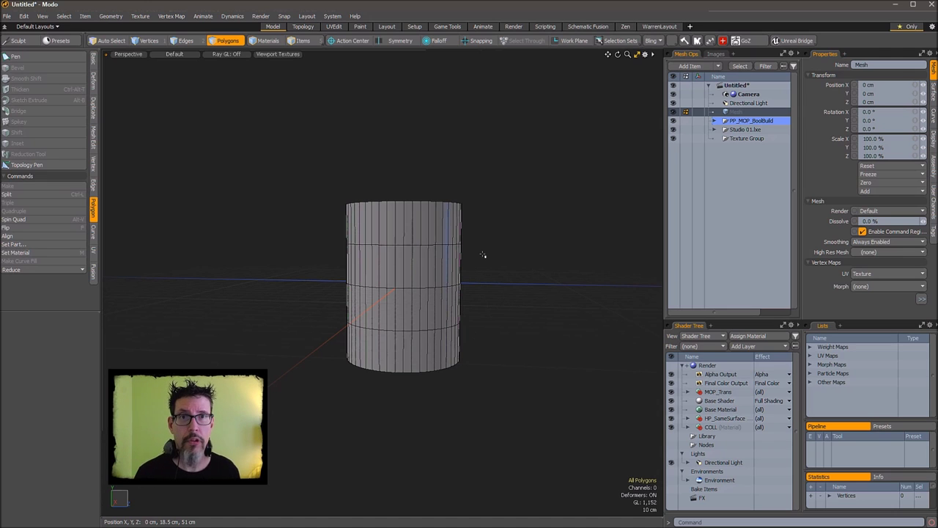
# Step: Draw a thin S-shaped wall strip beside the cylinder with the Pen tool, Wall Mode Both Sides, offset 2.5 mm
pyautogui.keyDown('alt'); pyautogui.moveTo(483, 195); pyautogui.dragTo(468, 193); pyautogui.keyUp('alt')
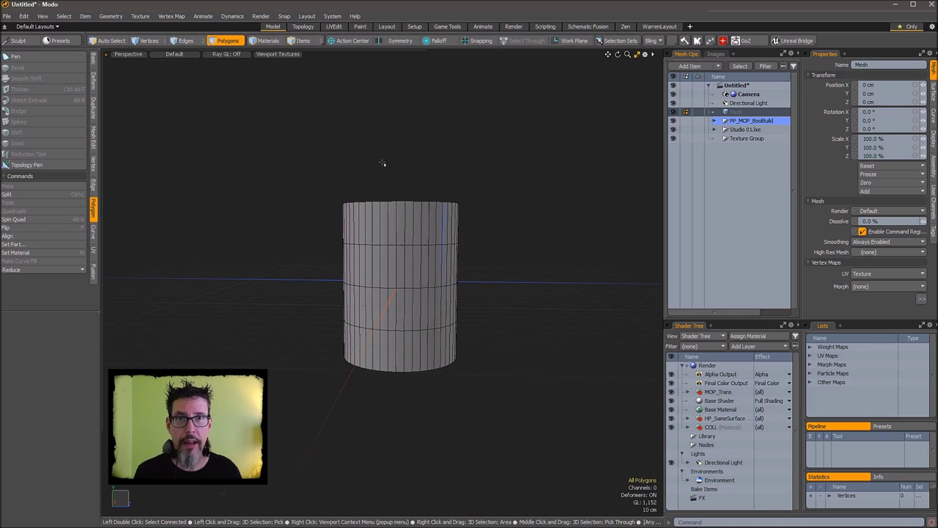
pyautogui.click(56, 58)
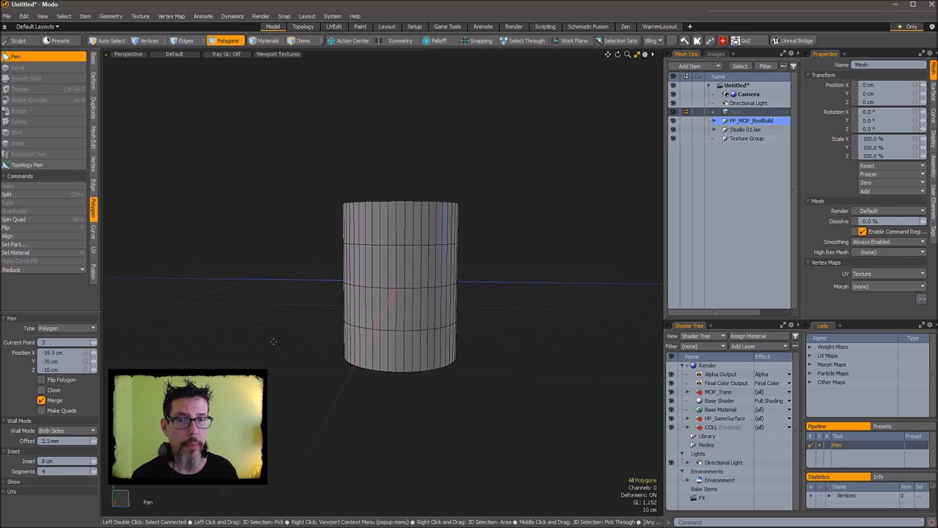
pyautogui.keyDown('alt'); pyautogui.keyDown('shift'); pyautogui.moveTo(495, 188); pyautogui.dragTo(460, 185); pyautogui.keyUp('shift'); pyautogui.keyUp('alt')
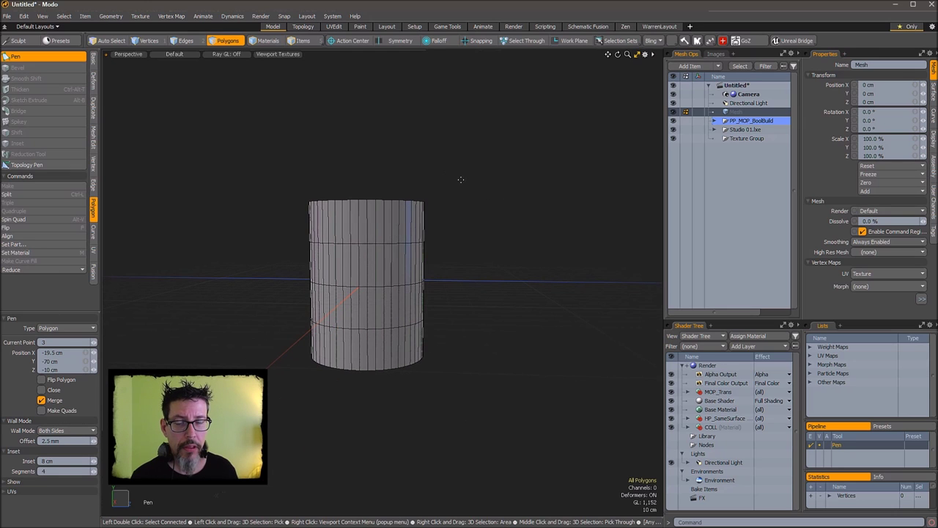
pyautogui.click(463, 167)
pyautogui.moveTo(482, 209); pyautogui.dragTo(486, 205)
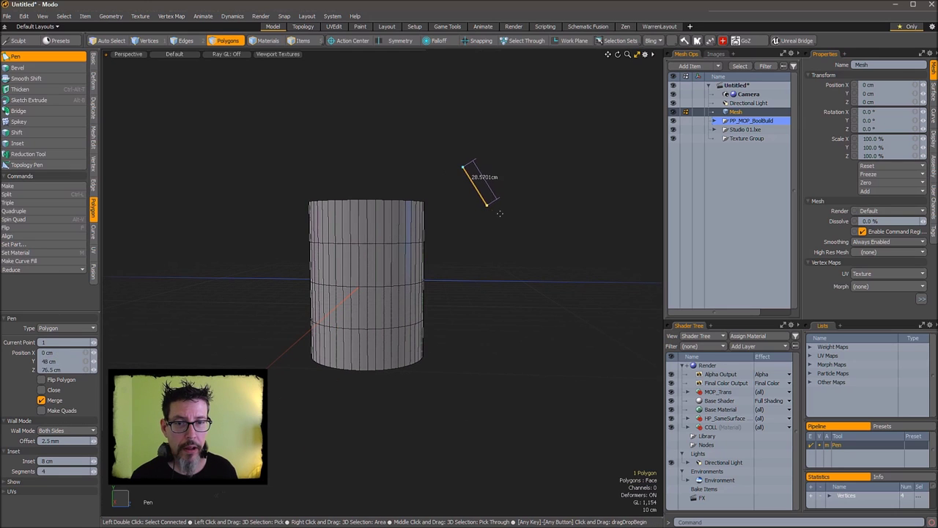
pyautogui.click(508, 212)
pyautogui.click(523, 235)
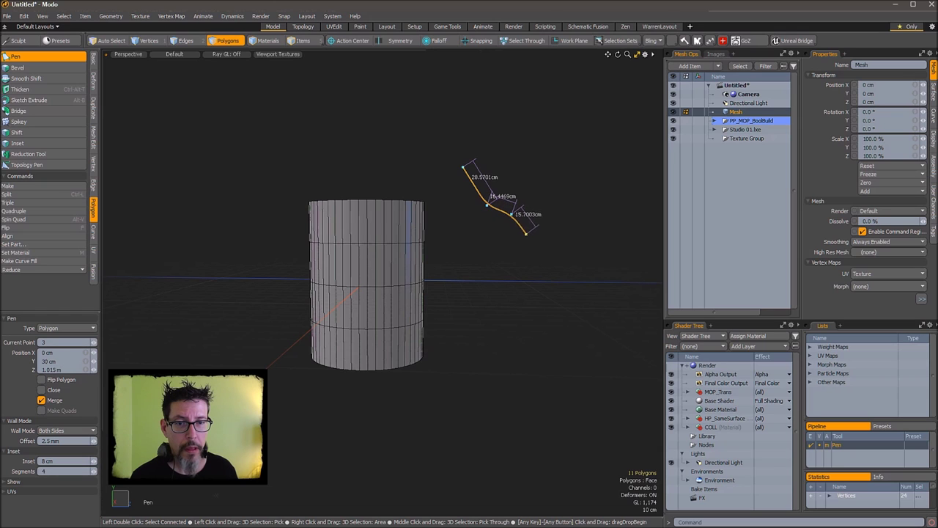
pyautogui.click(512, 264)
pyautogui.click(480, 270)
pyautogui.click(473, 297)
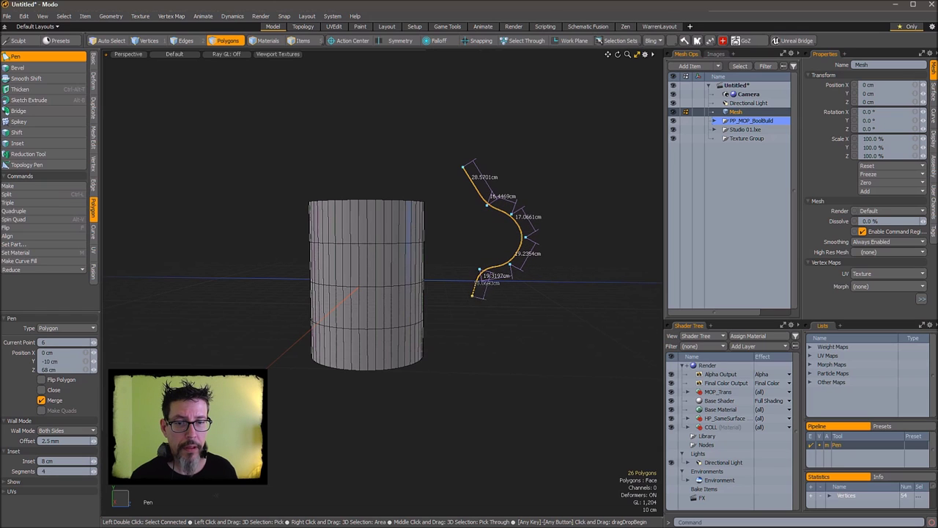
pyautogui.click(493, 320)
pyautogui.click(523, 321)
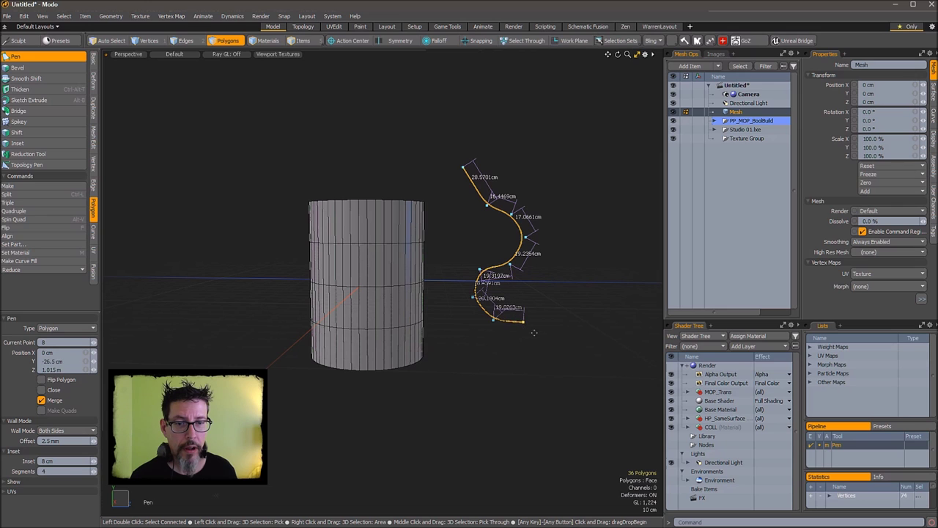
pyautogui.click(544, 344)
pyautogui.click(537, 380)
pyautogui.click(497, 412)
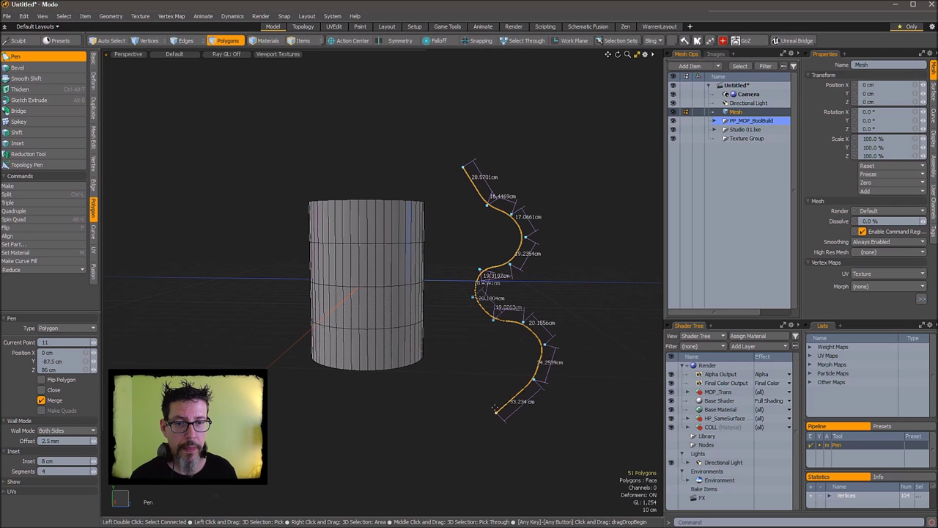
pyautogui.keyDown('alt'); pyautogui.moveTo(562, 250); pyautogui.dragTo(499, 289); pyautogui.keyUp('alt')
pyautogui.press('q')
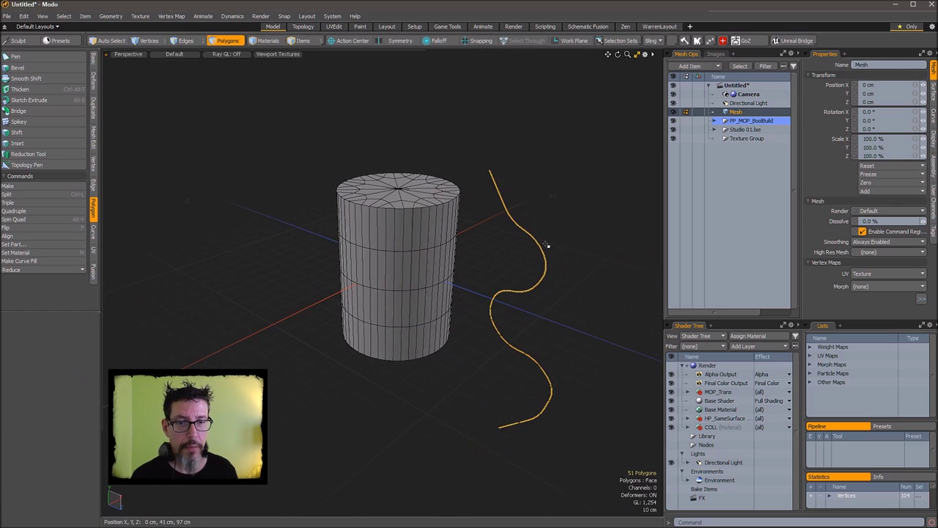
# Step: Thicken the S-shaped strip into a wide wavy ribbon and select the whole ribbon
pyautogui.keyDown('alt'); pyautogui.moveTo(549, 247); pyautogui.dragTo(525, 269); pyautogui.keyUp('alt')
pyautogui.hotkey('ctrl', 'alt', 't')
pyautogui.keyDown('alt'); pyautogui.keyDown('shift'); pyautogui.moveTo(544, 299); pyautogui.dragTo(455, 239); pyautogui.keyUp('shift'); pyautogui.keyUp('alt')
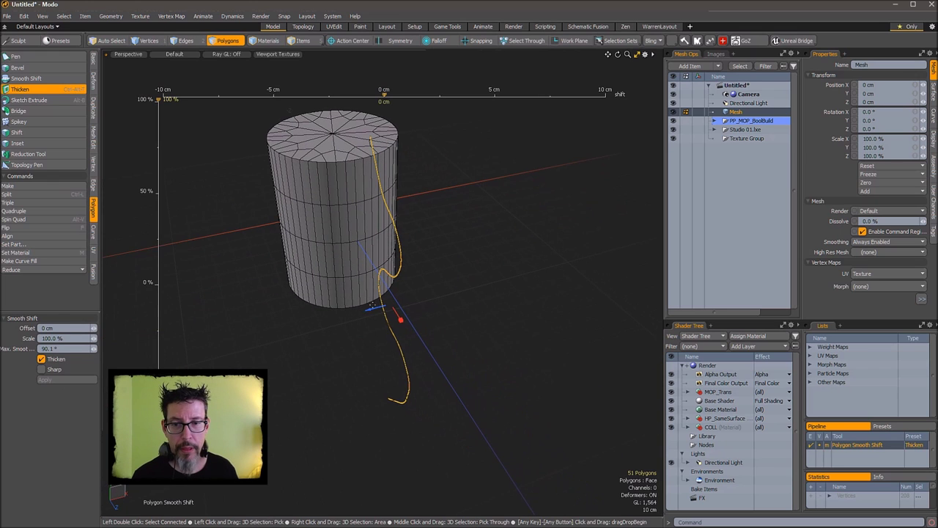
pyautogui.moveTo(375, 318); pyautogui.dragTo(452, 176)
pyautogui.press('space')
pyautogui.doubleClick(452, 176)
# Step: Move the wavy ribbon about -49.5 cm in X so it passes through the cylinder wall
pyautogui.press('w')
pyautogui.keyDown('alt'); pyautogui.moveTo(469, 284); pyautogui.dragTo(390, 237); pyautogui.keyUp('alt')
pyautogui.keyDown('alt'); pyautogui.moveTo(389, 238); pyautogui.dragTo(279, 282); pyautogui.keyUp('alt')
pyautogui.keyDown('ctrl'); pyautogui.moveTo(503, 213); pyautogui.dragTo(352, 198); pyautogui.keyUp('ctrl')
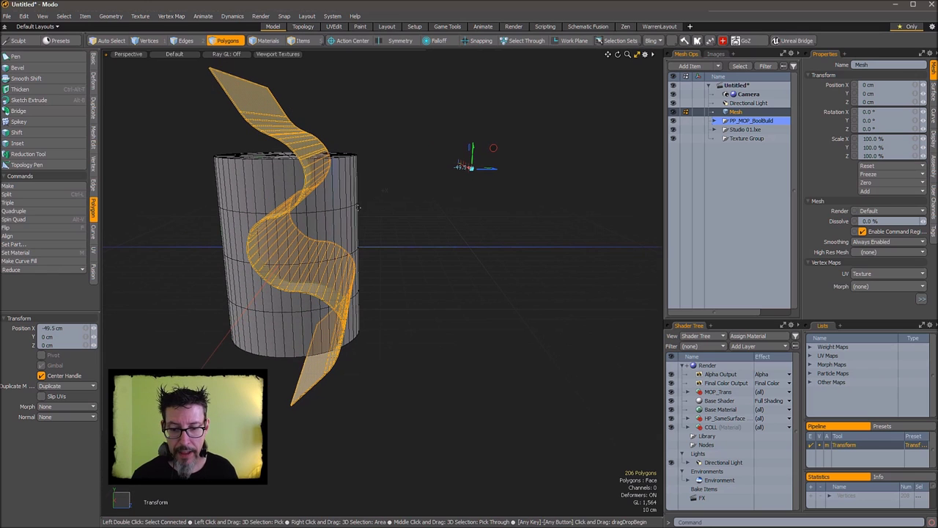
pyautogui.press('q')
# Step: Subtract the wavy ribbon from the cylinder as a procedural boolean cutter
pyautogui.moveTo(376, 199)
pyautogui.keyDown('alt'); pyautogui.mouseDown()
pyautogui.moveTo(427, 210)
pyautogui.moveTo(383, 198)
pyautogui.moveTo(371, 209)
pyautogui.mouseUp(); pyautogui.keyUp('alt')
pyautogui.scroll(4, 371, 210)
pyautogui.press('8')
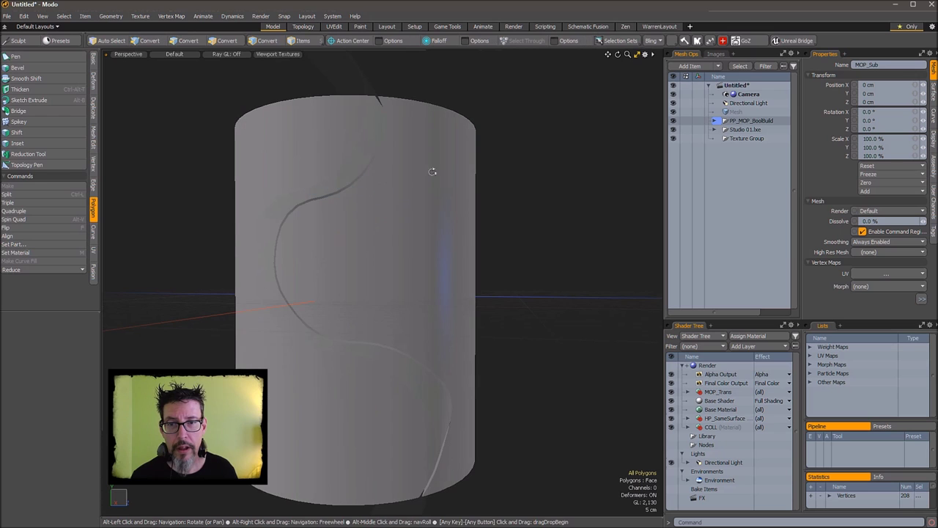
pyautogui.moveTo(433, 172)
pyautogui.keyDown('alt'); pyautogui.mouseDown()
pyautogui.moveTo(528, 171)
pyautogui.moveTo(503, 136)
pyautogui.moveTo(513, 172)
pyautogui.moveTo(572, 236)
pyautogui.mouseUp(); pyautogui.keyUp('alt')
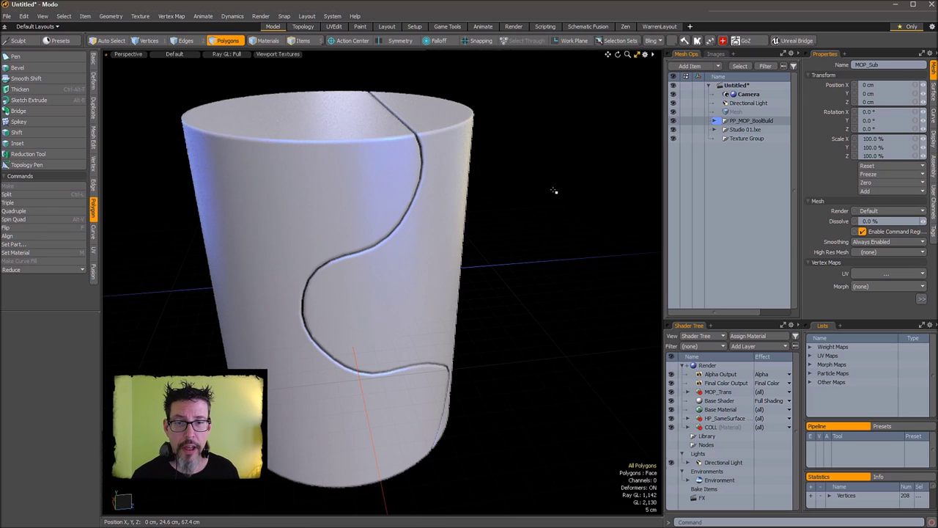
# Step: Convert the whole wavy ribbon cutter to Catmull-Clark subdivision and preview the cut with Ray GL Full
pyautogui.click(392, 90)
pyautogui.hotkey('ctrl', 'r')
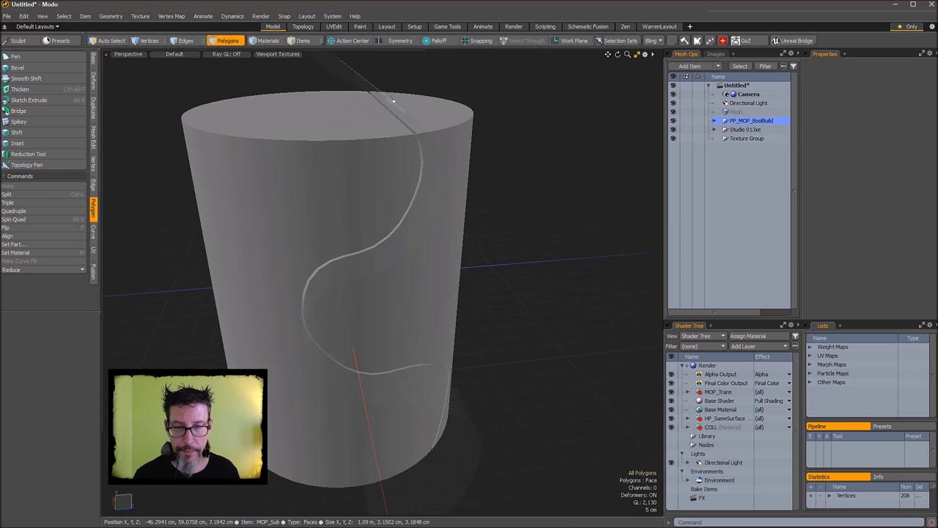
pyautogui.keyDown('alt'); pyautogui.moveTo(393, 100); pyautogui.dragTo(486, 117); pyautogui.keyUp('alt')
pyautogui.scroll(-3, 487, 118)
pyautogui.moveTo(428, 105); pyautogui.dragTo(416, 97)
pyautogui.press(']')
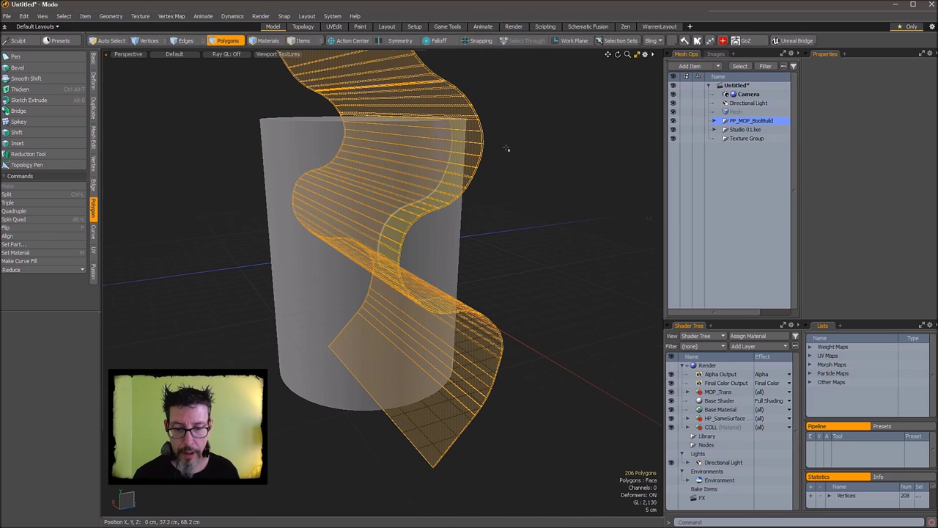
pyautogui.hotkey('shift', 'Tab')
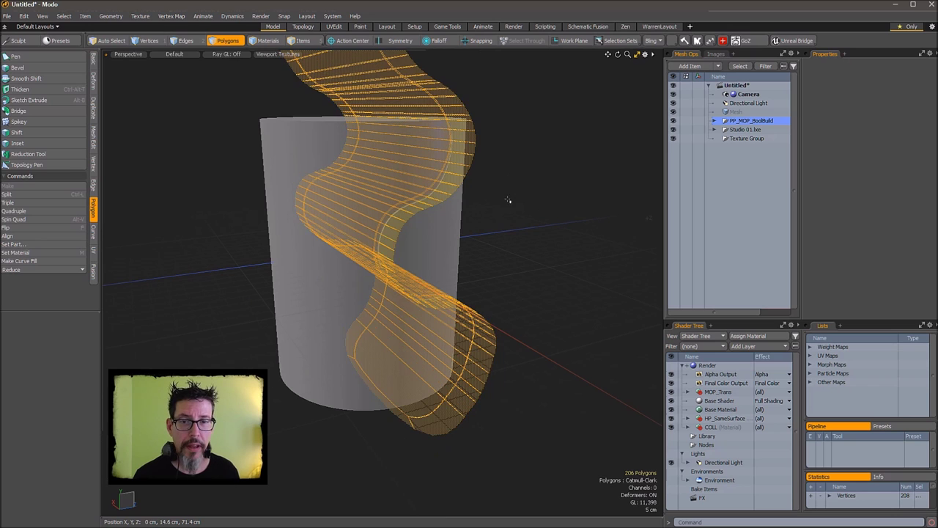
pyautogui.click(506, 198)
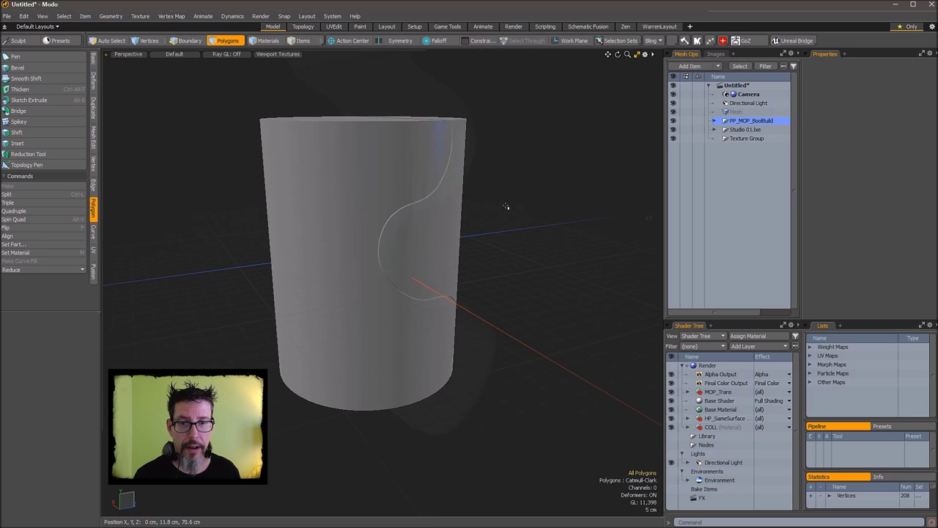
pyautogui.hotkey('ctrl', 'r')
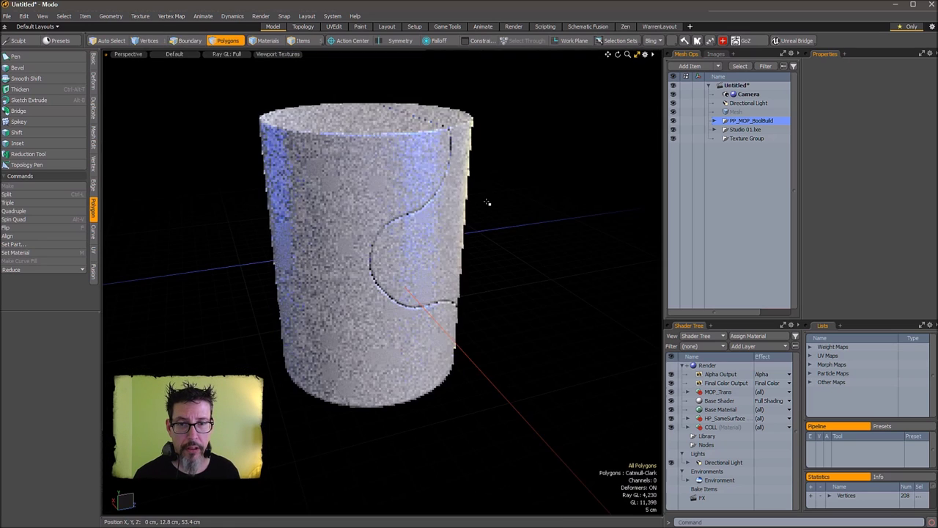
pyautogui.scroll(3, 502, 201)
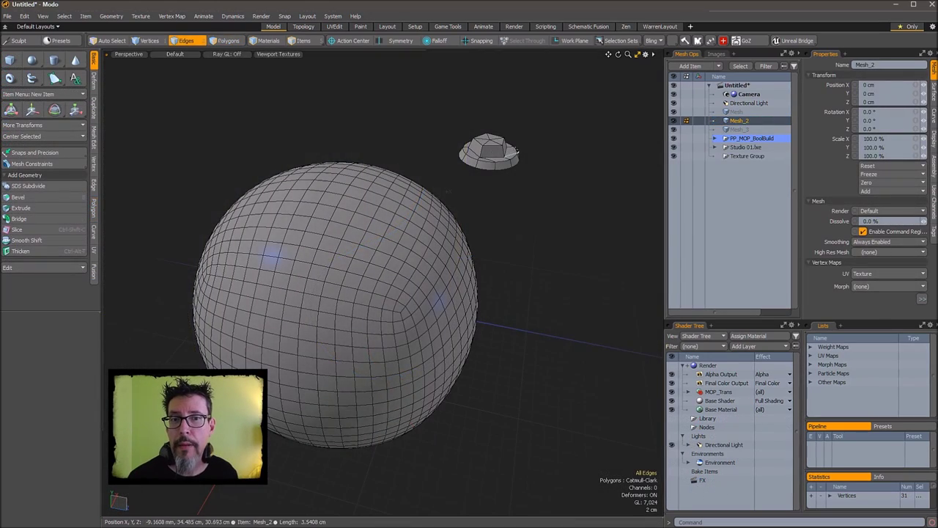
pyautogui.keyDown('alt'); pyautogui.moveTo(517, 152); pyautogui.dragTo(537, 162); pyautogui.keyUp('alt')
pyautogui.keyDown('alt'); pyautogui.moveTo(537, 201); pyautogui.dragTo(536, 184); pyautogui.keyUp('alt')
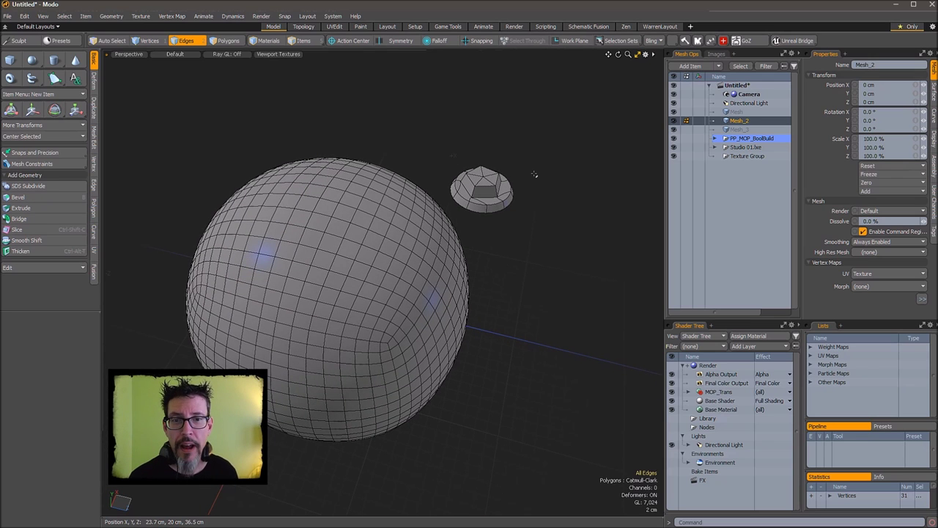
# Step: Extend the lower boundary edges of the small bolt-shaped cutter and scale them outward into a thin flat rim
pyautogui.keyDown('alt'); pyautogui.moveTo(535, 174); pyautogui.dragTo(449, 189); pyautogui.keyUp('alt')
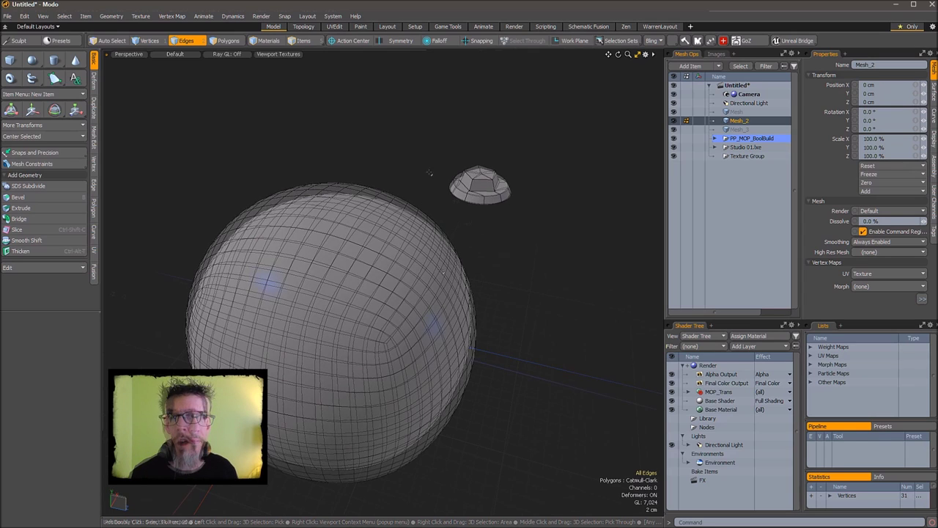
pyautogui.scroll(2, 487, 185)
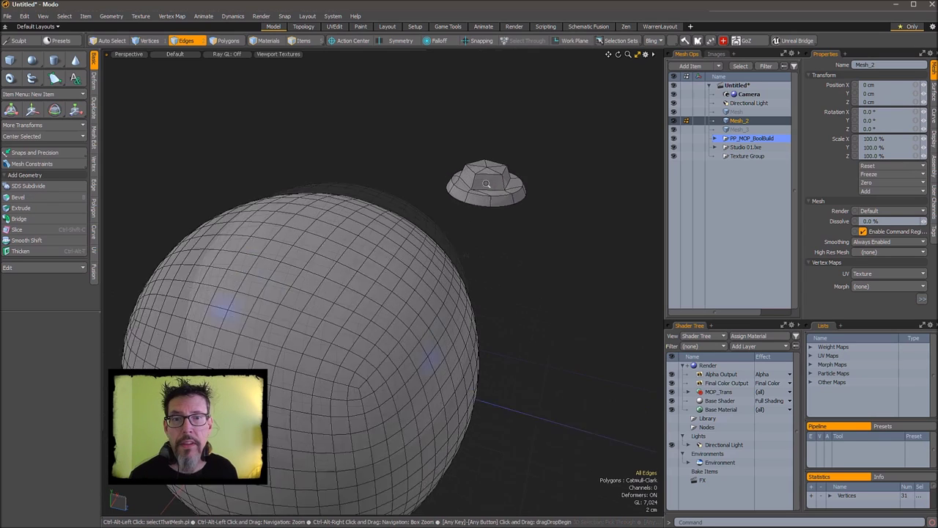
pyautogui.scroll(-1, 489, 186)
pyautogui.keyDown('alt'); pyautogui.keyDown('shift'); pyautogui.moveTo(489, 186); pyautogui.dragTo(456, 221); pyautogui.keyUp('shift'); pyautogui.keyUp('alt')
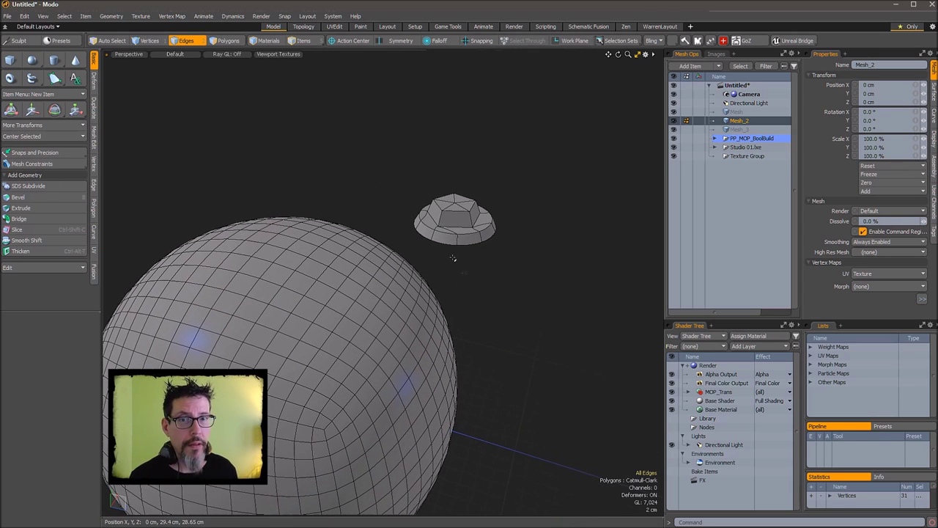
pyautogui.doubleClick(442, 246)
pyautogui.keyDown('alt'); pyautogui.moveTo(507, 207); pyautogui.dragTo(463, 254); pyautogui.keyUp('alt')
pyautogui.scroll(2, 463, 255)
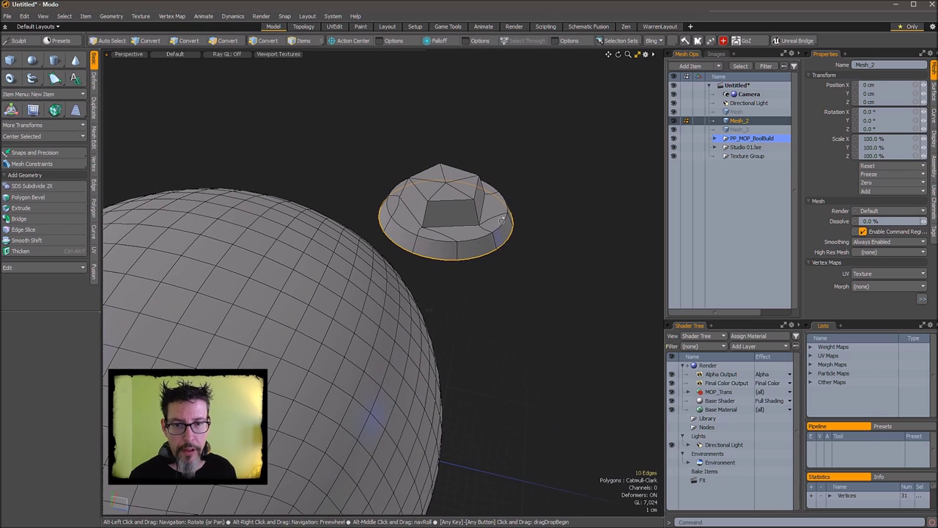
pyautogui.press('z')
pyautogui.press('r')
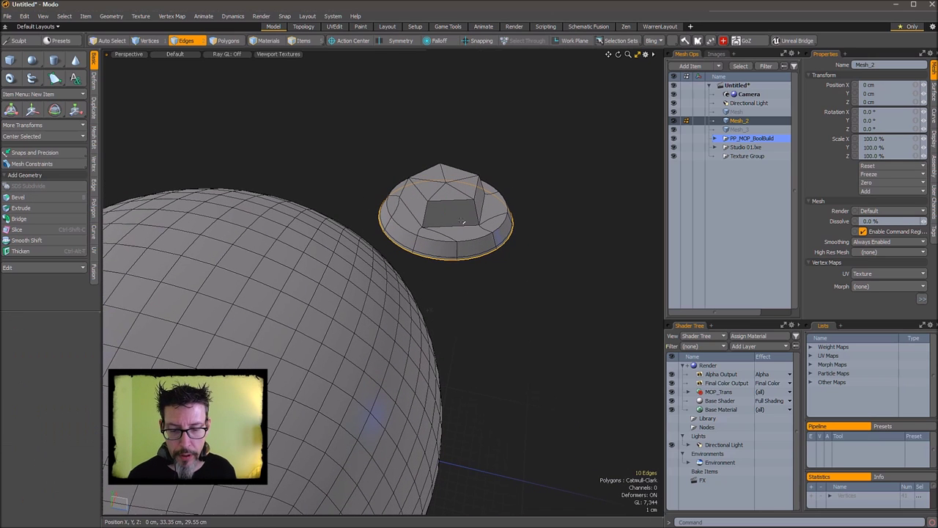
pyautogui.moveTo(467, 209); pyautogui.dragTo(517, 233)
# Step: Extend the rim's outer edge loop upward into a cylindrical wall around the bolt head
pyautogui.press('3')
pyautogui.press('l')
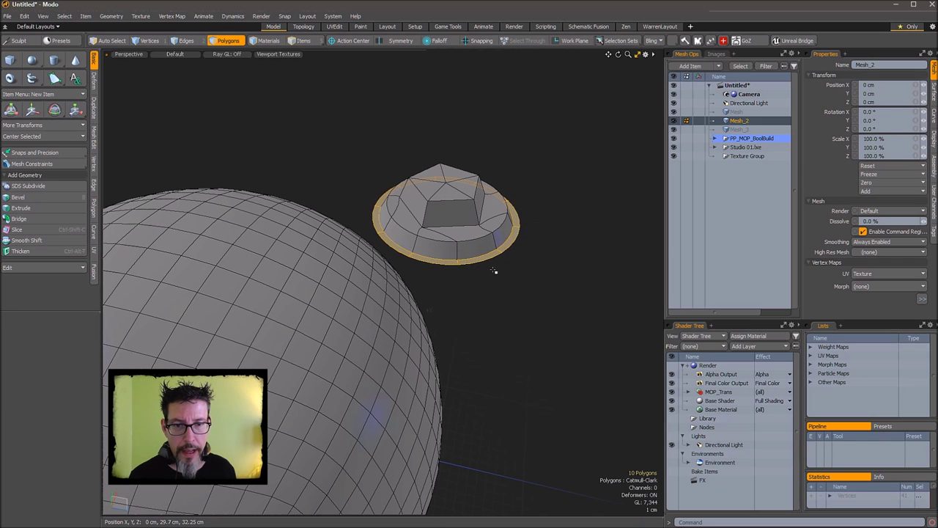
pyautogui.press('2')
pyautogui.click(489, 265)
pyautogui.press('l')
pyautogui.keyDown('alt'); pyautogui.moveTo(531, 245); pyautogui.dragTo(500, 252); pyautogui.keyUp('alt')
pyautogui.press('z')
pyautogui.moveTo(472, 215); pyautogui.dragTo(494, 181)
pyautogui.press('space')
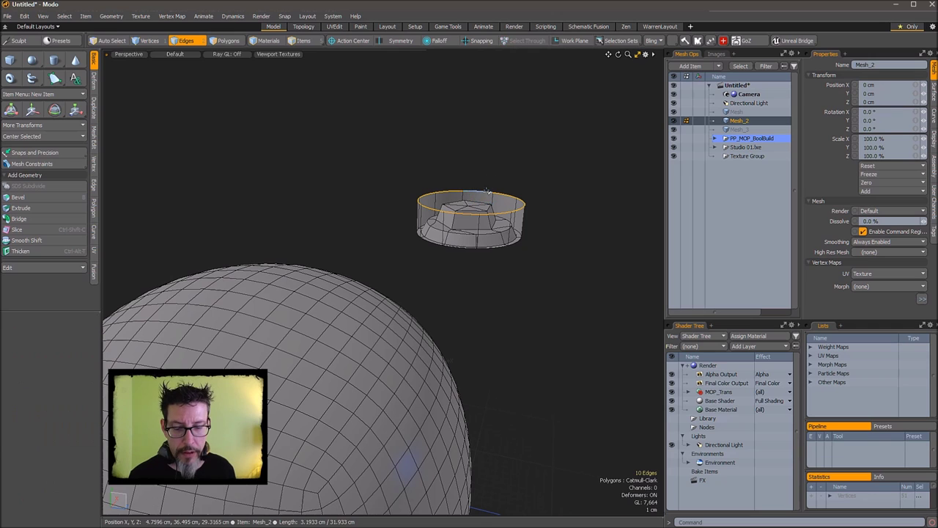
# Step: Extend the wall's upper edge loop upward and scale it about 196.5% in X and Z to form a funnel-shaped flare
pyautogui.press('z')
pyautogui.moveTo(473, 189); pyautogui.dragTo(508, 154)
pyautogui.press('r')
pyautogui.keyDown('alt'); pyautogui.moveTo(535, 169); pyautogui.dragTo(538, 143); pyautogui.keyUp('alt')
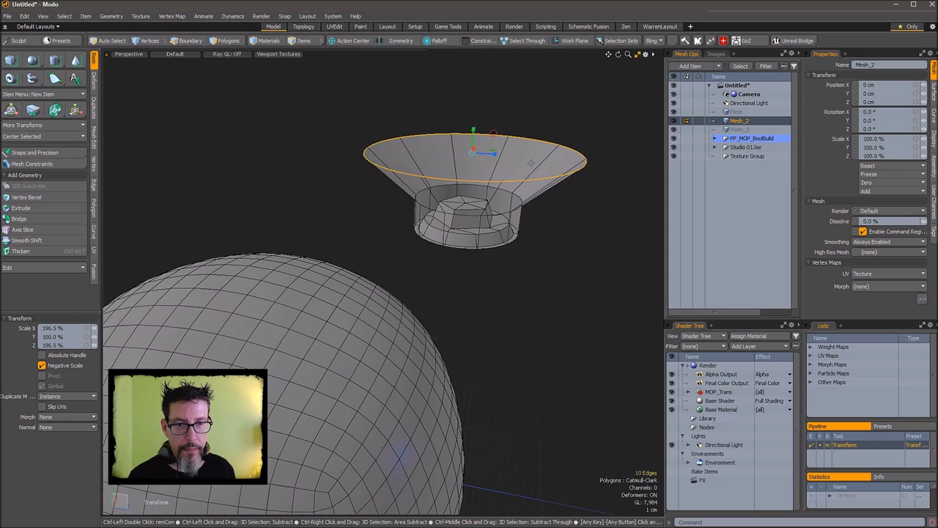
pyautogui.hotkey('ctrl', 'd')
# Step: Bevel the edge loop between the cylindrical wall and the flare with an inset, round level 2
pyautogui.keyDown('alt'); pyautogui.moveTo(531, 163); pyautogui.dragTo(506, 144); pyautogui.keyUp('alt')
pyautogui.scroll(3, 490, 189)
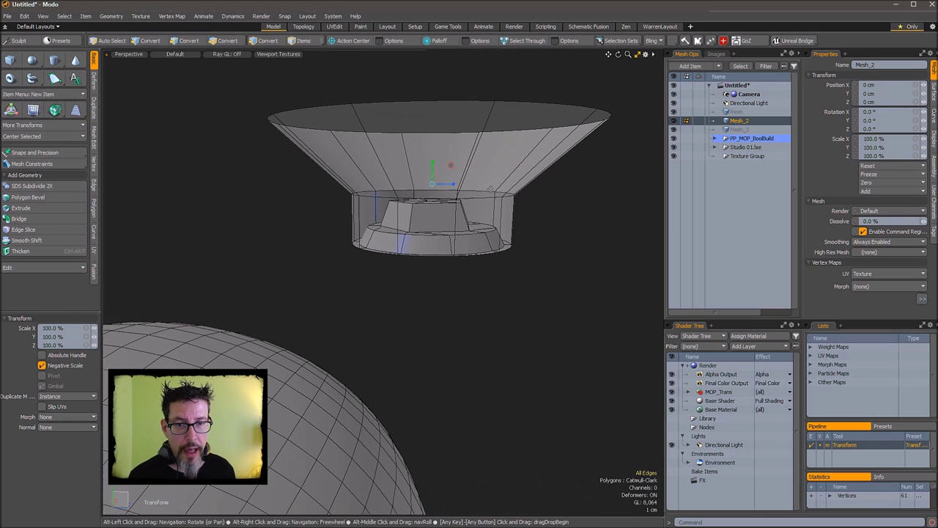
pyautogui.press('q')
pyautogui.doubleClick(489, 191)
pyautogui.keyDown('alt'); pyautogui.moveTo(489, 191); pyautogui.dragTo(498, 233); pyautogui.keyUp('alt')
pyautogui.press('b')
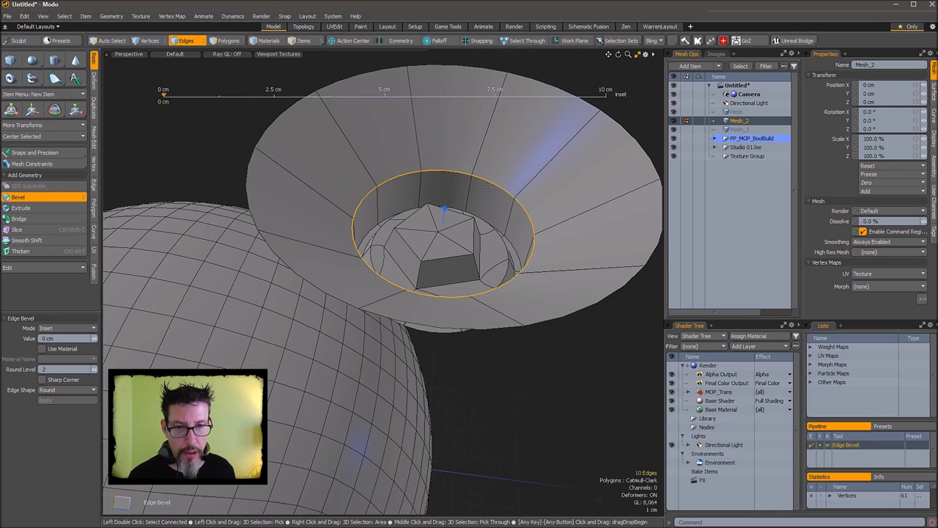
pyautogui.moveTo(488, 189); pyautogui.dragTo(541, 179)
pyautogui.moveTo(523, 236)
pyautogui.keyDown('alt'); pyautogui.mouseDown()
pyautogui.moveTo(512, 195)
pyautogui.moveTo(515, 218)
pyautogui.moveTo(536, 224)
pyautogui.mouseUp(); pyautogui.keyUp('alt')
pyautogui.press('q')
pyautogui.doubleClick(511, 198)
pyautogui.press('Escape')
pyautogui.scroll(-5, 536, 225)
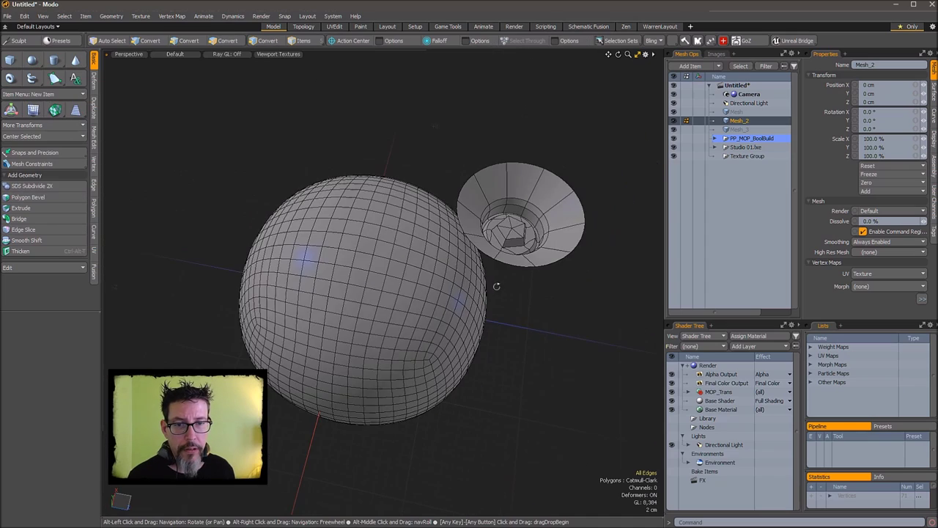
pyautogui.keyDown('alt'); pyautogui.moveTo(494, 283); pyautogui.dragTo(513, 246); pyautogui.keyUp('alt')
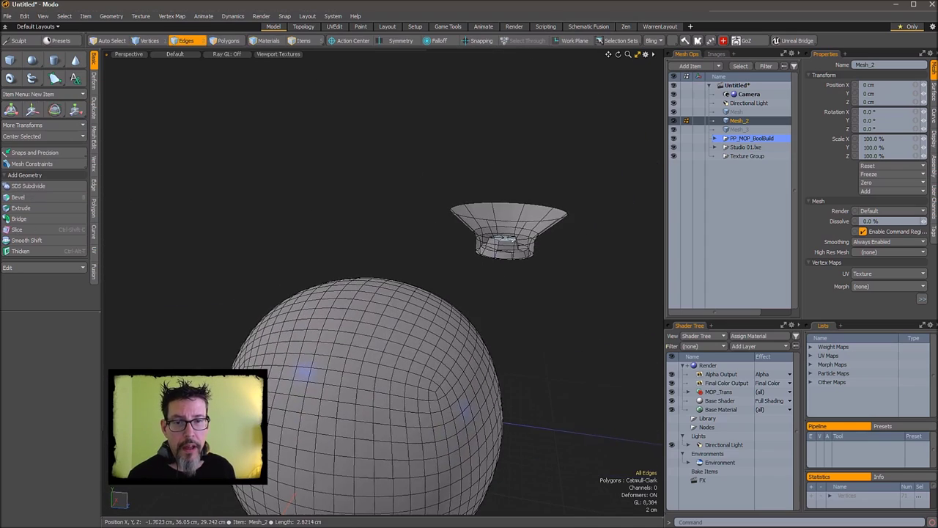
# Step: Select all polygons of the funnel-shaped bolt cutter and flip their facing direction
pyautogui.press('3')
pyautogui.scroll(4, 515, 250)
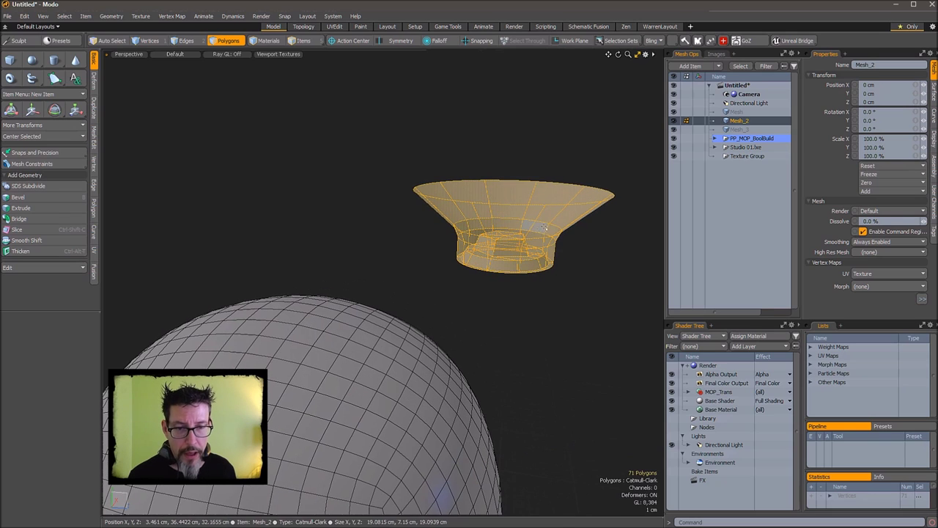
pyautogui.press('f')
pyautogui.click(566, 261)
pyautogui.keyDown('alt'); pyautogui.moveTo(556, 286); pyautogui.dragTo(428, 354); pyautogui.keyUp('alt')
pyautogui.scroll(-4, 555, 302)
# Step: Move the cutter about -13.7 cm in Y and -26.3 cm in Z into the sphere's top, and raise it about 1.9 cm
pyautogui.doubleClick(566, 237)
pyautogui.press('w')
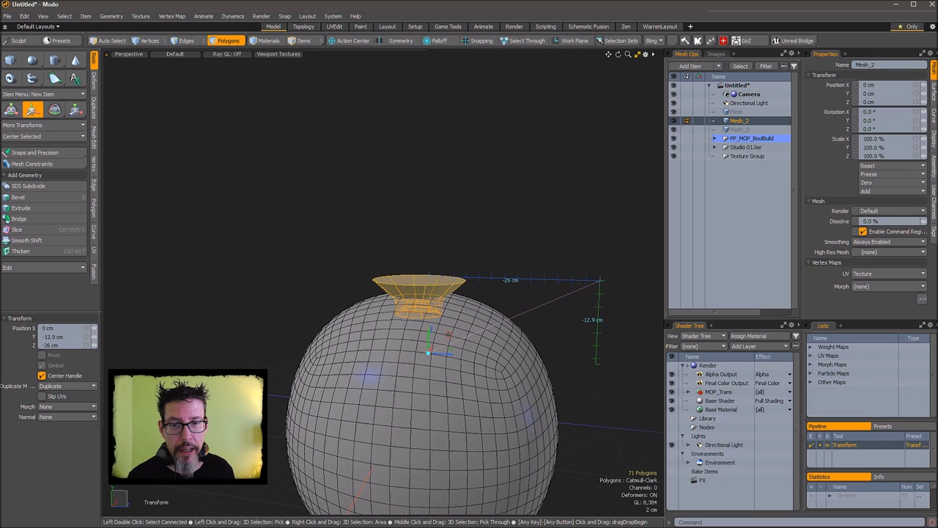
pyautogui.scroll(5, 477, 256)
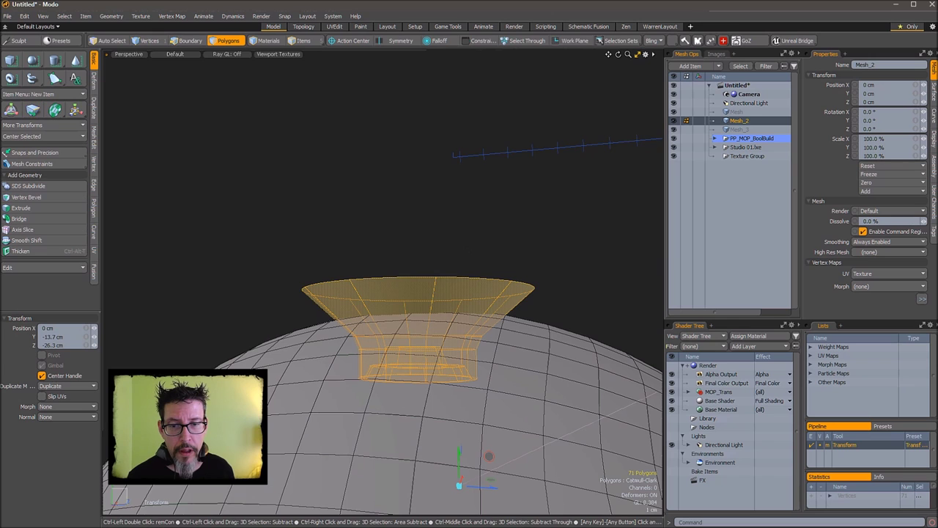
pyautogui.keyDown('ctrl'); pyautogui.moveTo(463, 253); pyautogui.dragTo(463, 224); pyautogui.keyUp('ctrl')
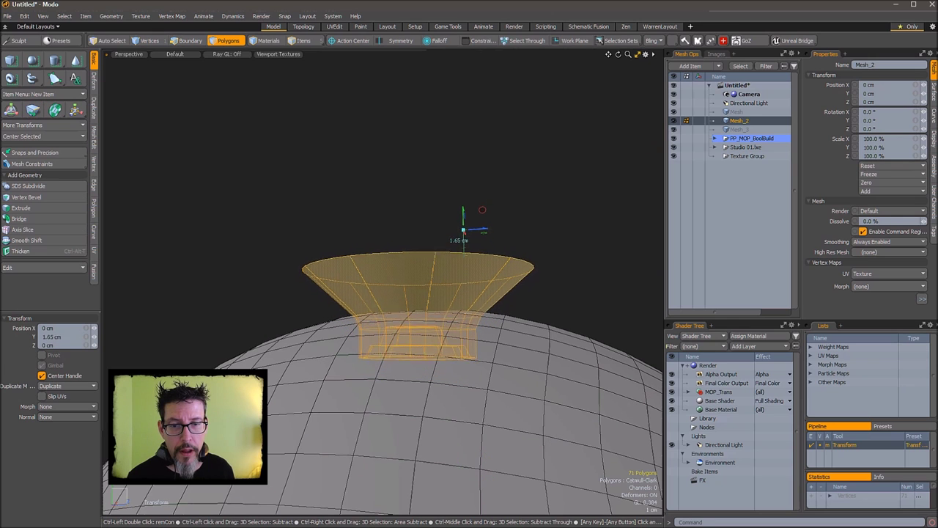
pyautogui.keyDown('alt'); pyautogui.moveTo(513, 242); pyautogui.dragTo(548, 315); pyautogui.keyUp('alt')
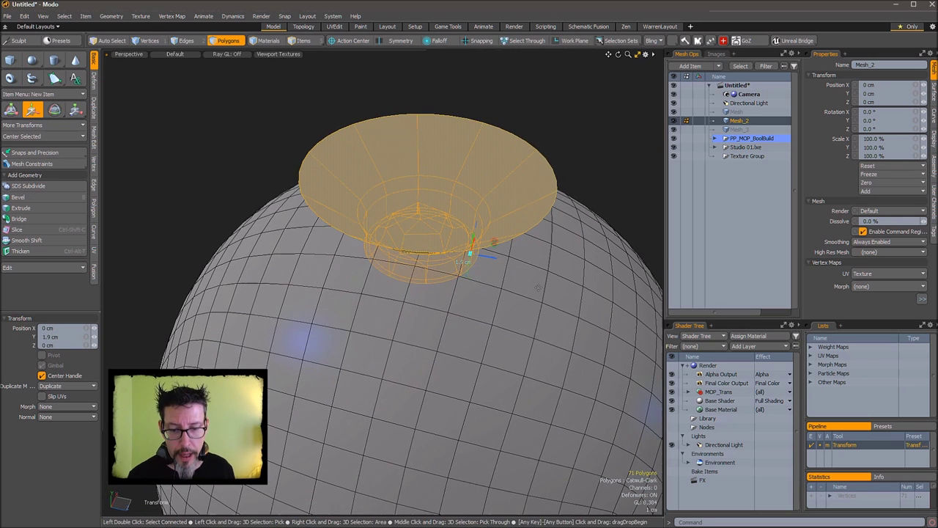
# Step: Subtract the funnel-shaped bolt cutter from the sphere as a procedural boolean and clear the selection
pyautogui.press('q')
pyautogui.keyDown('alt'); pyautogui.moveTo(598, 157); pyautogui.dragTo(605, 184); pyautogui.keyUp('alt')
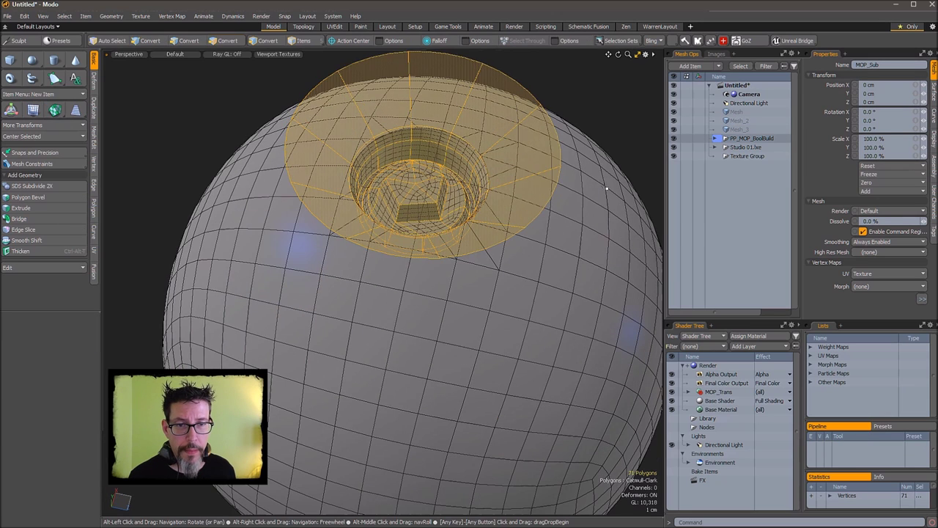
pyautogui.click(601, 138)
pyautogui.press('KP_6')
pyautogui.moveTo(513, 220)
pyautogui.keyDown('alt'); pyautogui.mouseDown()
pyautogui.moveTo(516, 262)
pyautogui.moveTo(628, 210)
pyautogui.moveTo(589, 184)
pyautogui.moveTo(574, 188)
pyautogui.moveTo(589, 180)
pyautogui.mouseUp(); pyautogui.keyUp('alt')
pyautogui.scroll(-4, 589, 179)
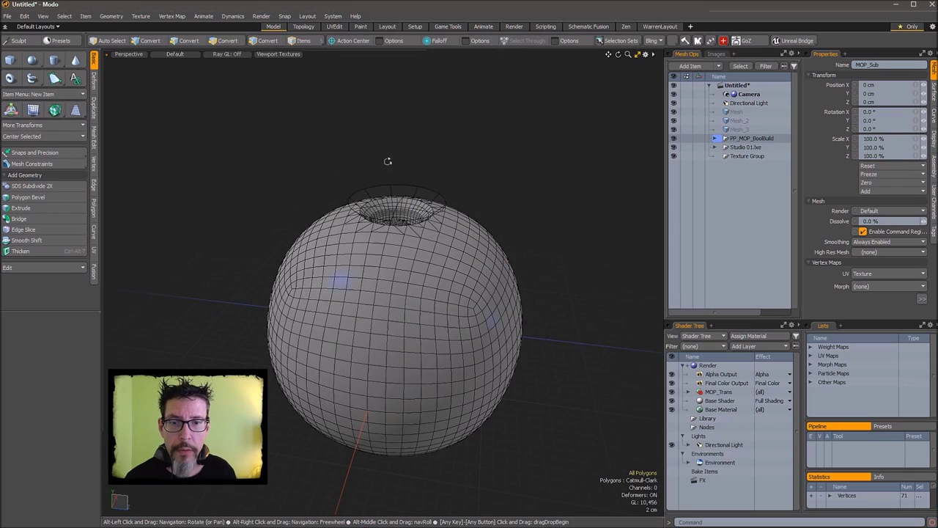
# Step: Clone the bolt cutter around the sphere with a 360° Radial Array about the X axis
pyautogui.keyDown('alt'); pyautogui.moveTo(387, 161); pyautogui.dragTo(528, 218); pyautogui.keyUp('alt')
pyautogui.scroll(2, 403, 176)
pyautogui.doubleClick(444, 192)
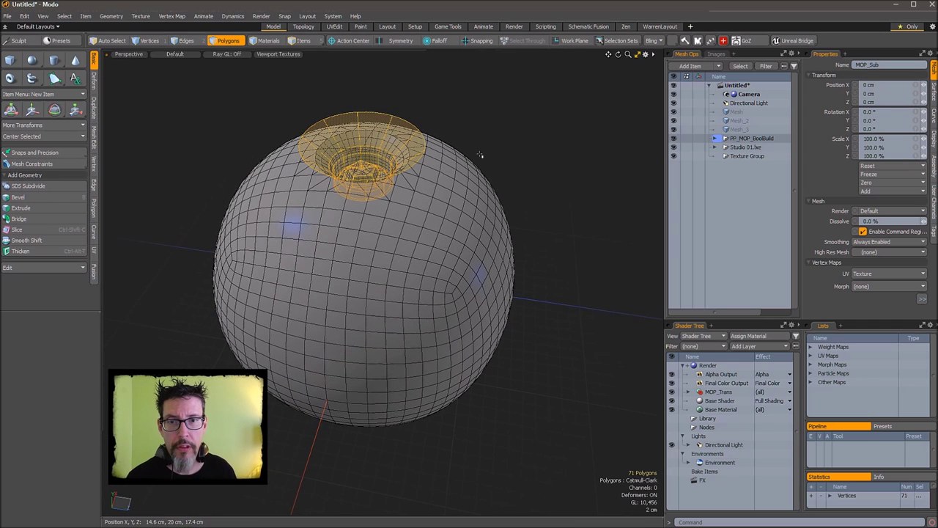
pyautogui.keyDown('alt'); pyautogui.moveTo(506, 161); pyautogui.dragTo(527, 174); pyautogui.keyUp('alt')
pyautogui.hotkey('ctrl', 'd')
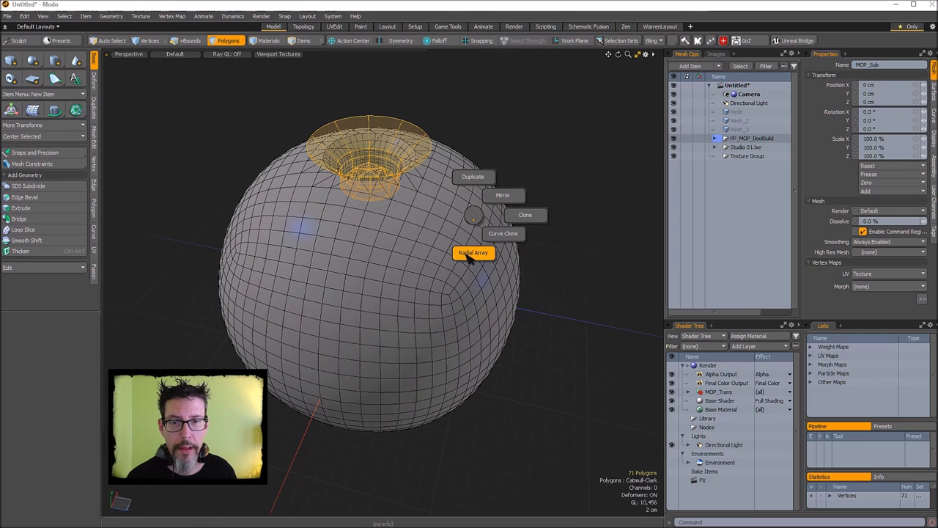
pyautogui.click(471, 254)
pyautogui.click(550, 311)
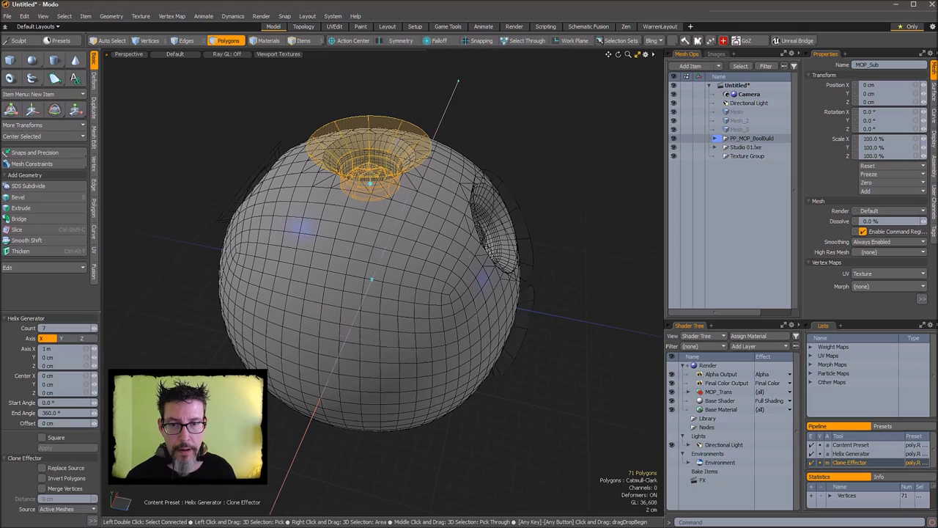
pyautogui.moveTo(551, 313)
pyautogui.keyDown('alt'); pyautogui.mouseDown()
pyautogui.moveTo(490, 287)
pyautogui.moveTo(500, 316)
pyautogui.moveTo(521, 272)
pyautogui.mouseUp(); pyautogui.keyUp('alt')
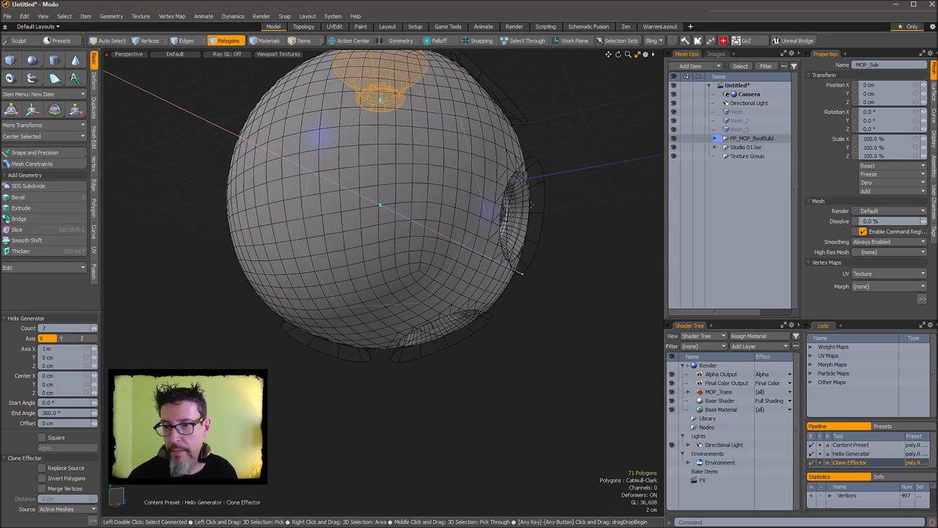
pyautogui.moveTo(530, 210); pyautogui.dragTo(543, 176, button='right')
pyautogui.press('space')
pyautogui.click(555, 140)
# Step: Move the sphere's top bolt cutter about -6.1 cm in X so its procedural cut shifts sideways
pyautogui.moveTo(555, 141)
pyautogui.keyDown('alt'); pyautogui.mouseDown()
pyautogui.moveTo(520, 158)
pyautogui.moveTo(500, 260)
pyautogui.moveTo(558, 240)
pyautogui.moveTo(516, 149)
pyautogui.moveTo(601, 147)
pyautogui.moveTo(521, 264)
pyautogui.moveTo(545, 279)
pyautogui.moveTo(518, 180)
pyautogui.moveTo(520, 318)
pyautogui.moveTo(497, 254)
pyautogui.mouseUp(); pyautogui.keyUp('alt')
pyautogui.doubleClick(391, 155)
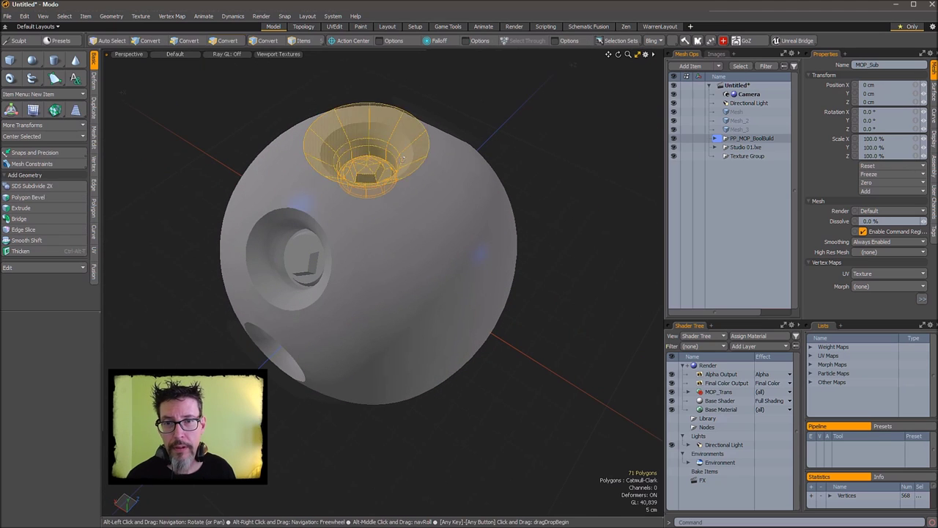
pyautogui.keyDown('alt'); pyautogui.moveTo(391, 156); pyautogui.dragTo(433, 220); pyautogui.keyUp('alt')
pyautogui.press('w')
pyautogui.moveTo(349, 224); pyautogui.dragTo(408, 229)
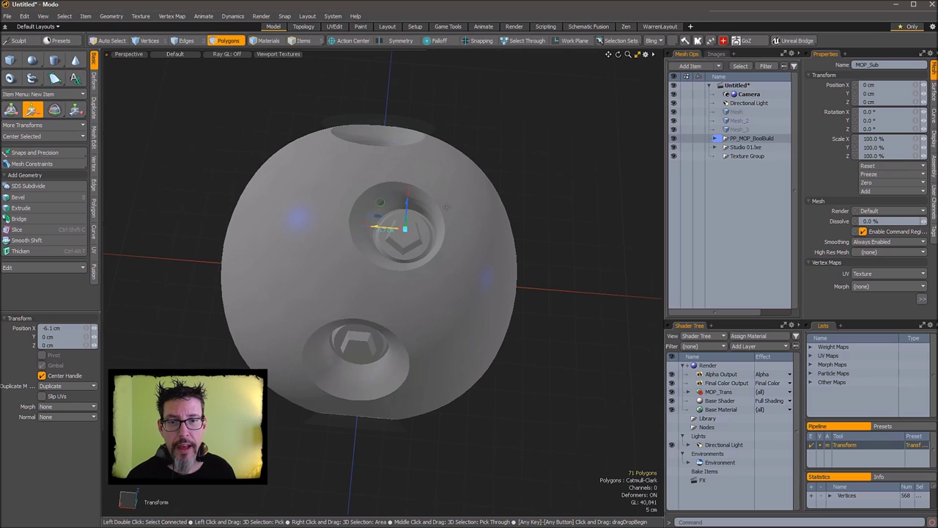
pyautogui.press('space')
pyautogui.keyDown('alt'); pyautogui.moveTo(452, 205); pyautogui.dragTo(561, 213); pyautogui.keyUp('alt')
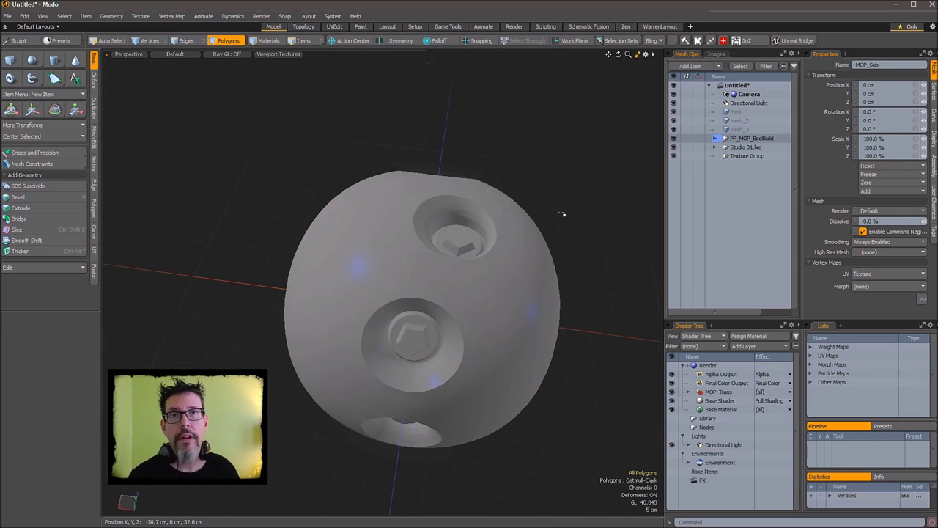